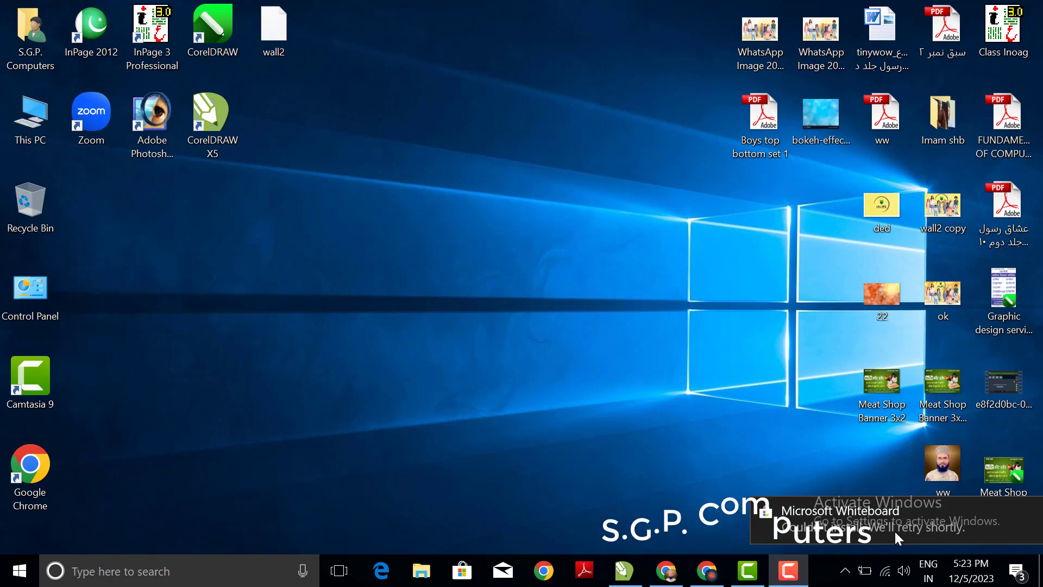
# Step: Switch to CorelDRAW X5 and examine the three artistic name lines and the two paragraph text frames beside them
pyautogui.click(717, 578)
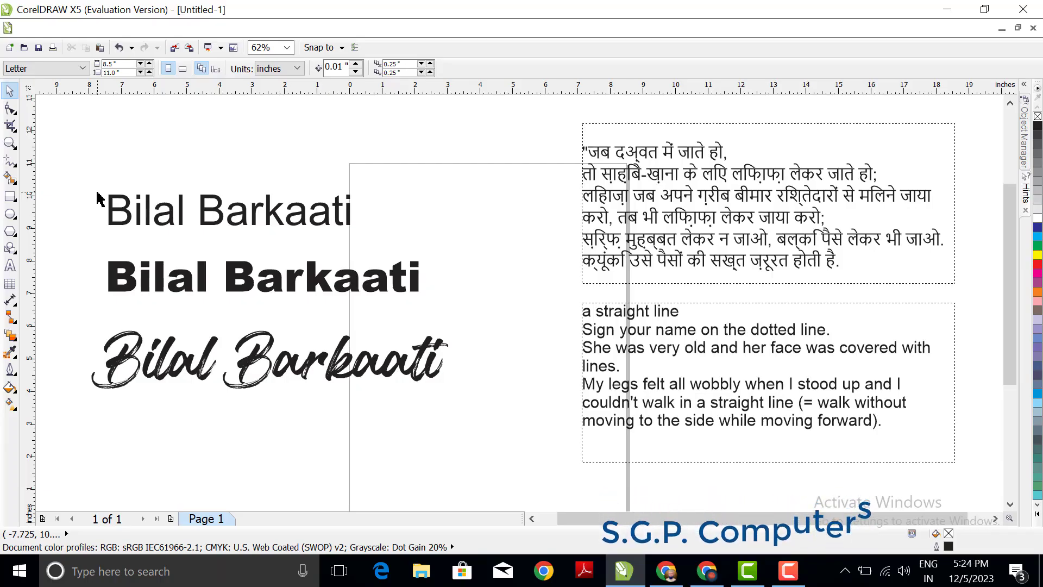
pyautogui.click(668, 193)
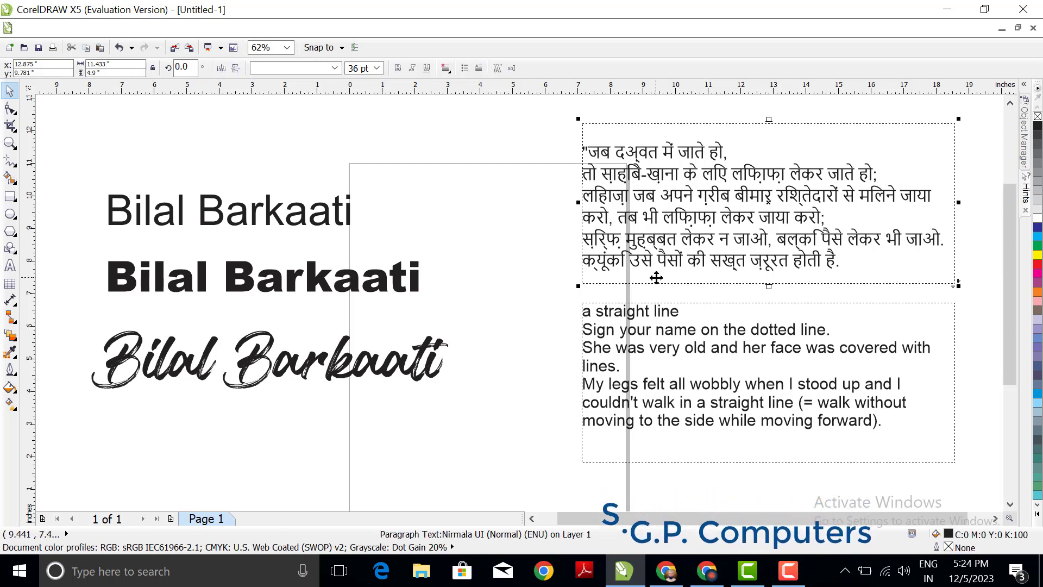
pyautogui.click(94, 162)
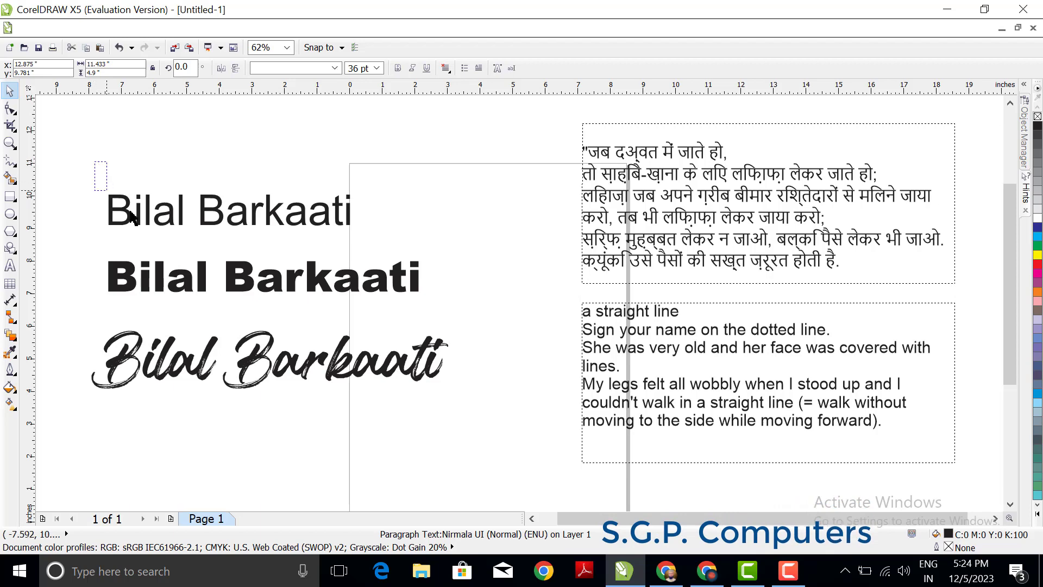
pyautogui.moveTo(410, 254); pyautogui.dragTo(412, 255)
pyautogui.moveTo(85, 239); pyautogui.dragTo(481, 327)
pyautogui.click(266, 379)
pyautogui.scroll(-1, 265, 380)
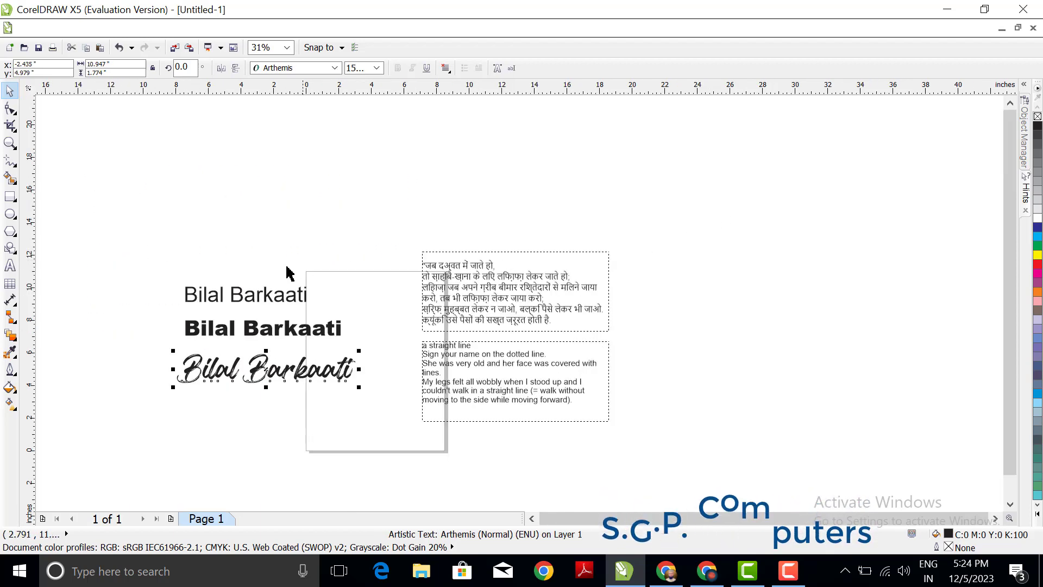
pyautogui.scroll(1, 287, 273)
# Step: Add two lines of random filler characters as artistic text in Arial 24 pt above the first name line
pyautogui.press('F8')
pyautogui.click(219, 182)
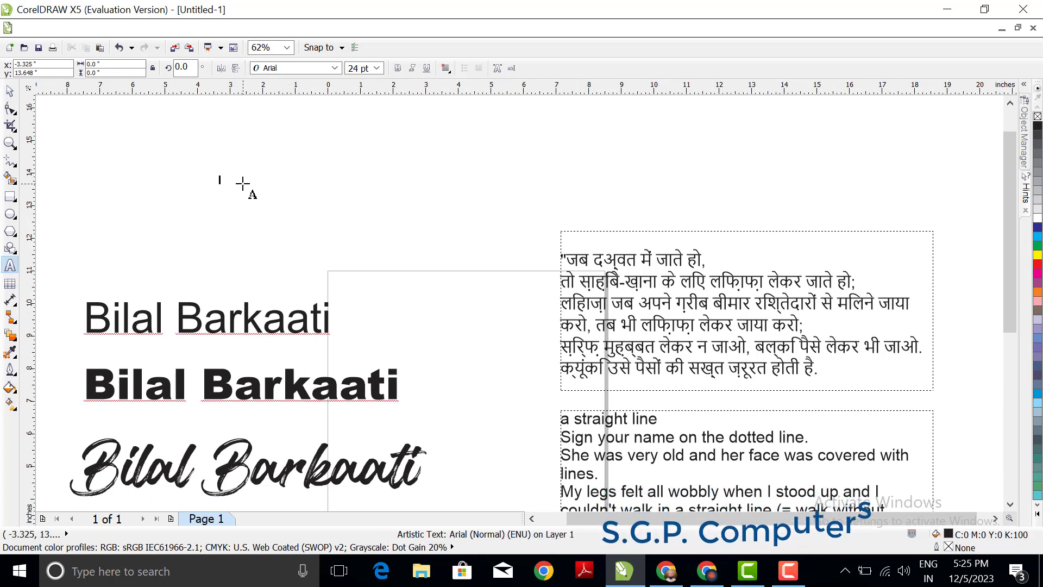
pyautogui.write('jnuiednewuihuhytweyr')
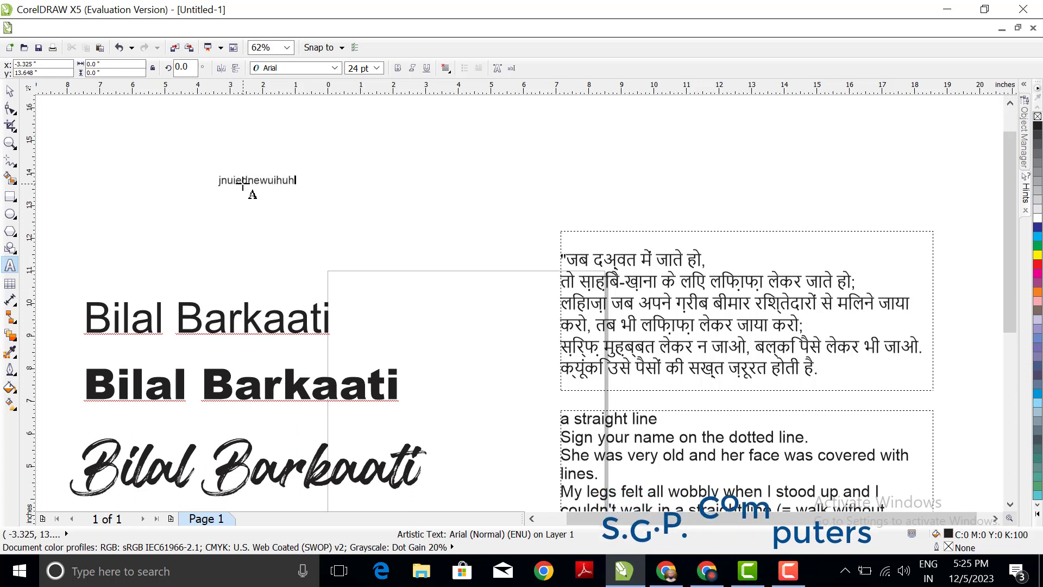
pyautogui.scroll(2, 242, 187)
pyautogui.write('fjhbyo')
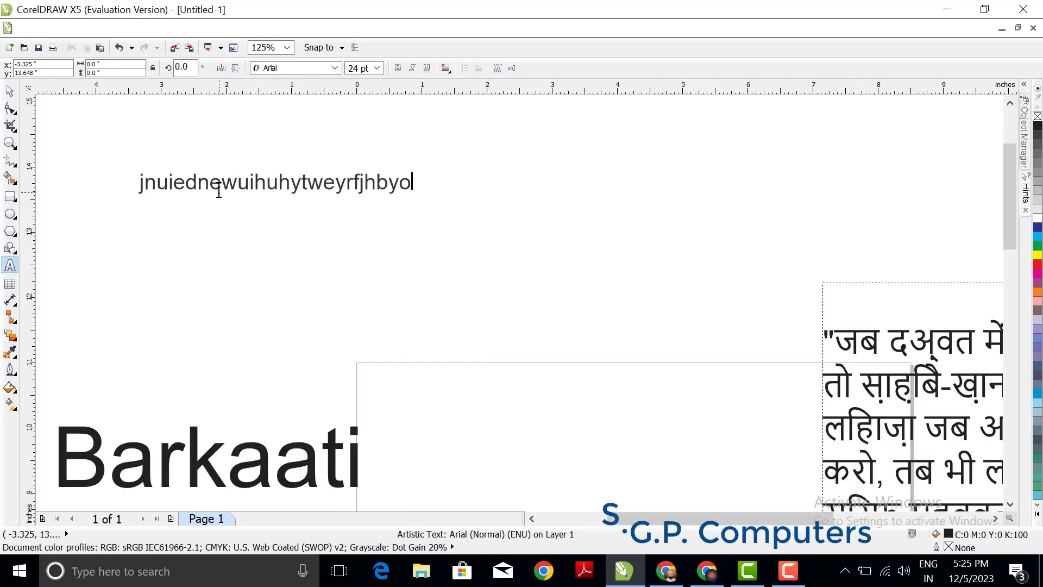
pyautogui.write('gbib78ogefbwy8gew')
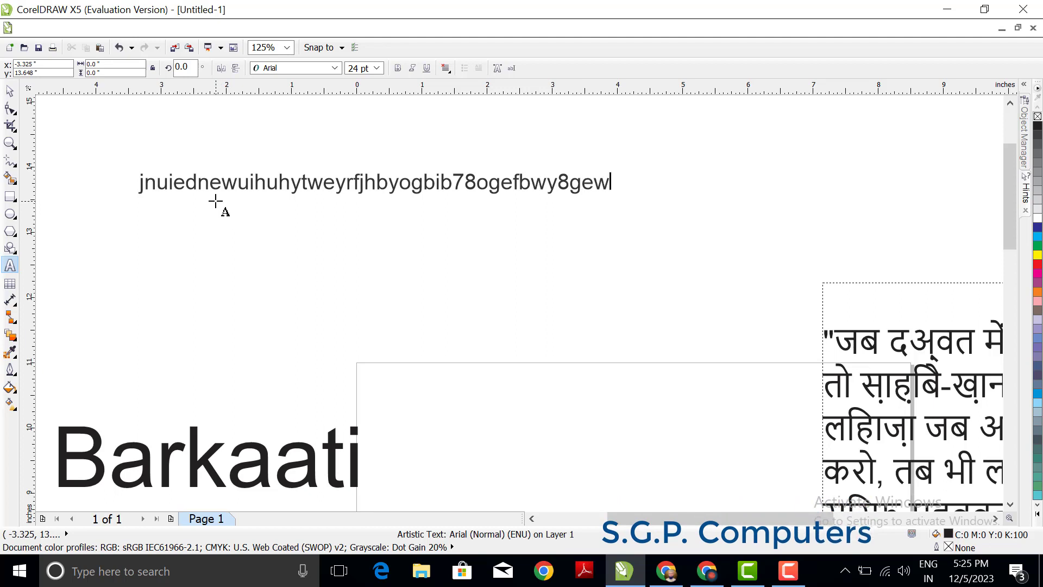
pyautogui.write('dfbygiebdyg8c ')
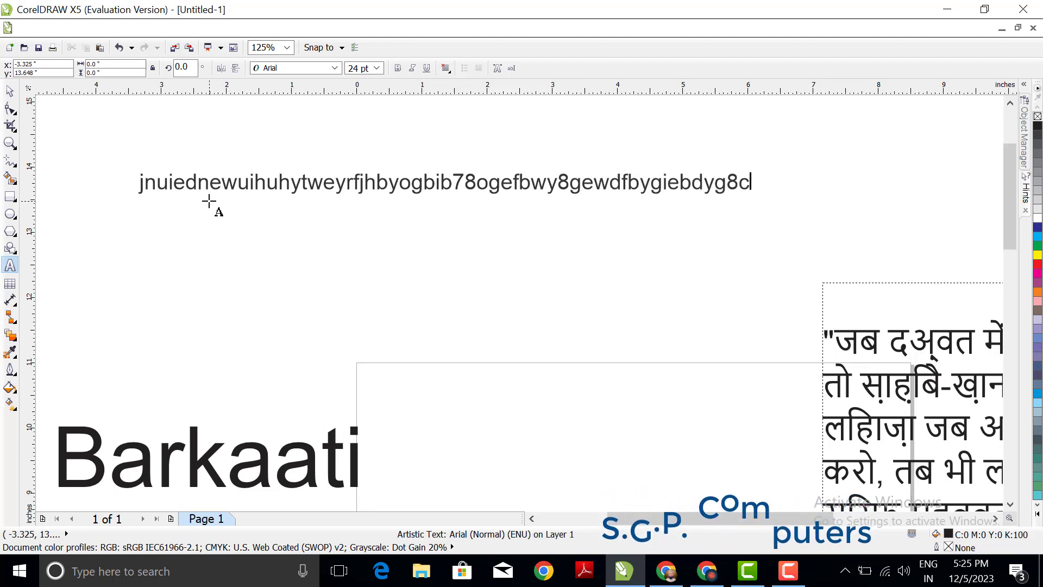
pyautogui.write('7t')
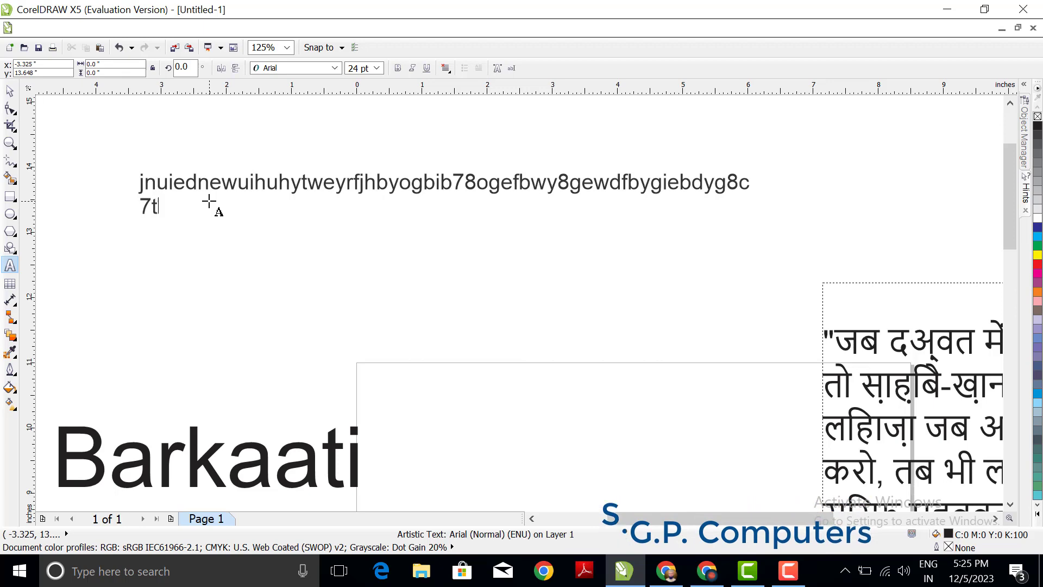
pyautogui.write('783r byut8vuhvtyr7hebiunouh')
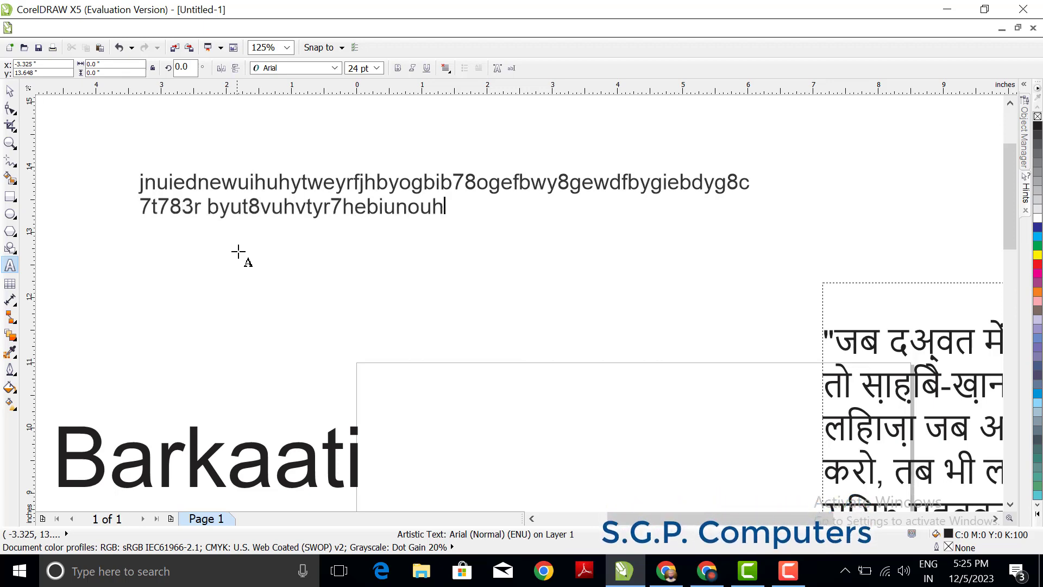
# Step: Delete the random filler text above the name lines
pyautogui.scroll(-2, 228, 193)
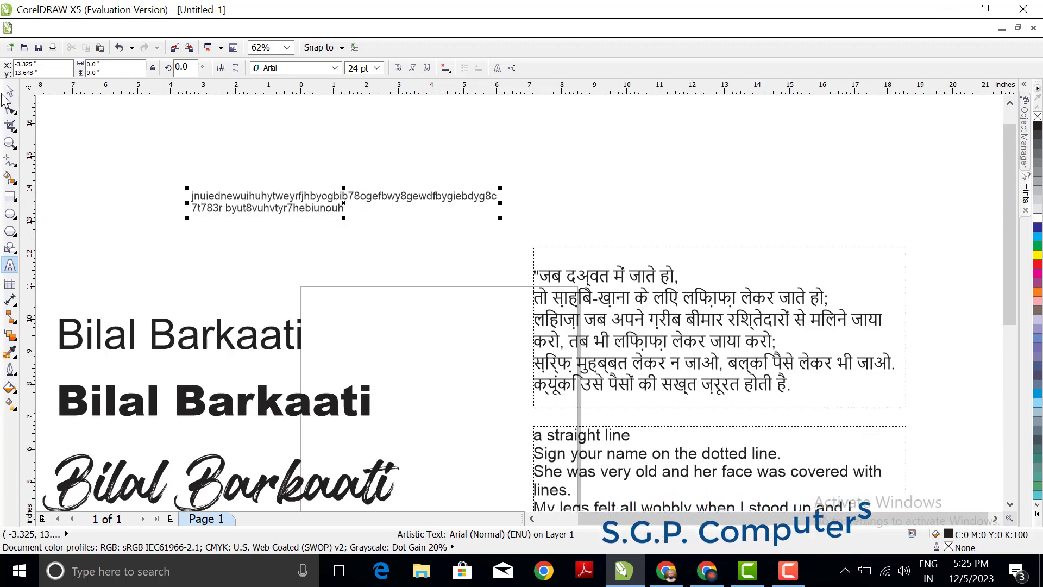
pyautogui.hotkey('ctrl', 'space')
pyautogui.press('Delete')
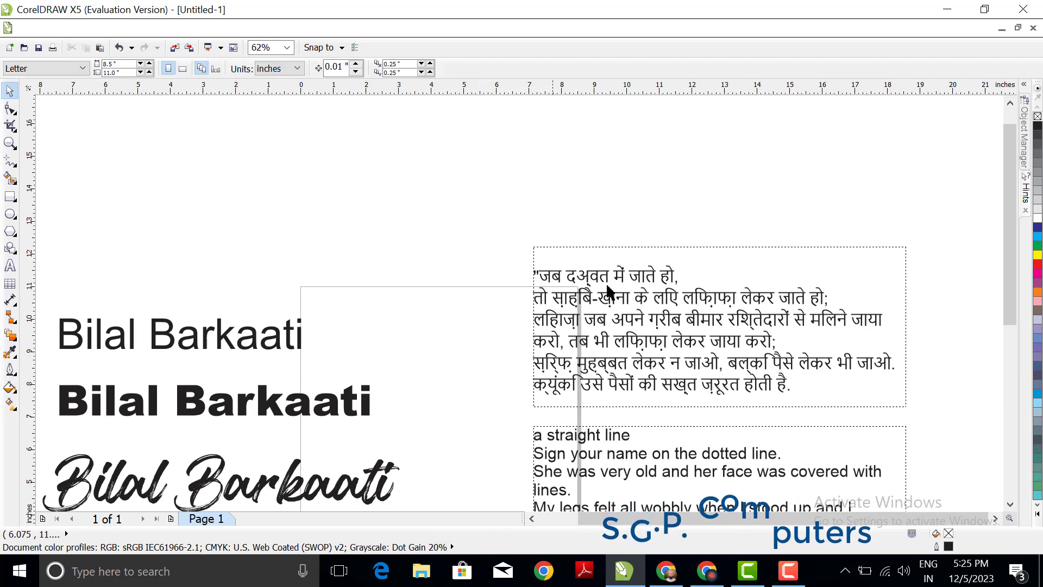
# Step: Inspect the Hindi paragraph frame, then the width and height values of the regular Arial name line
pyautogui.click(609, 280)
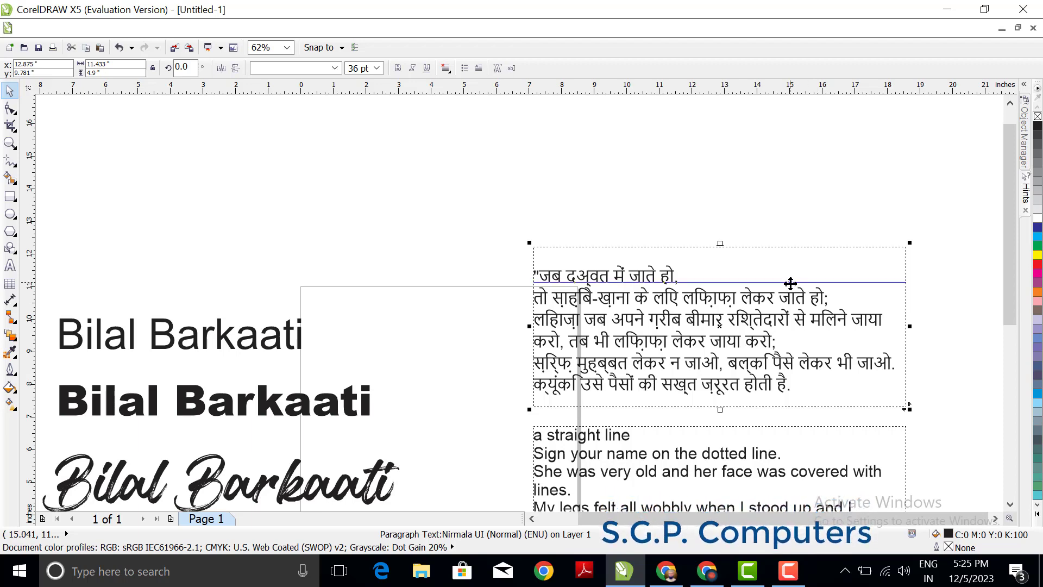
pyautogui.click(293, 163)
pyautogui.press('F4')
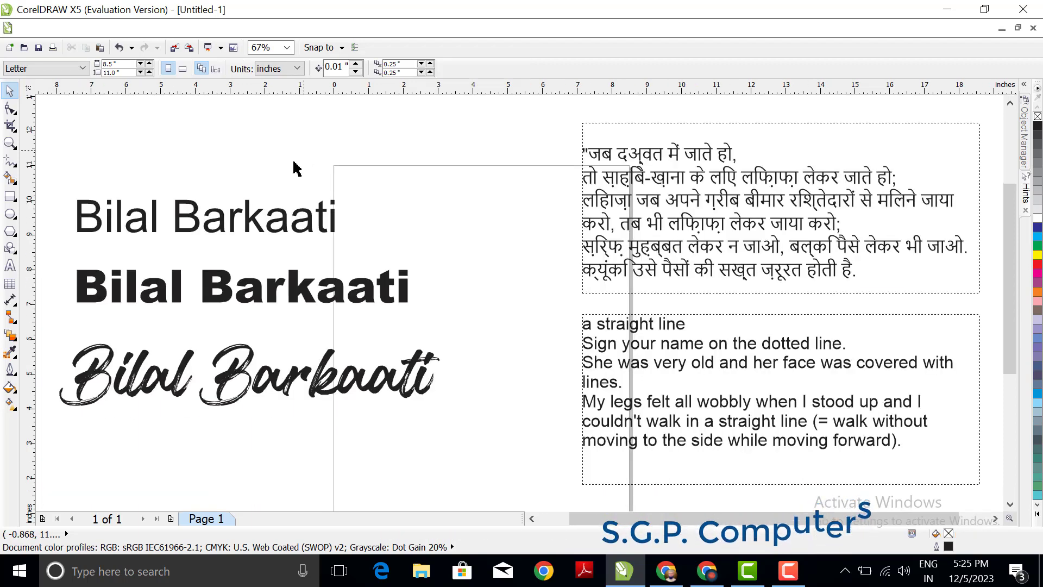
pyautogui.click(225, 223)
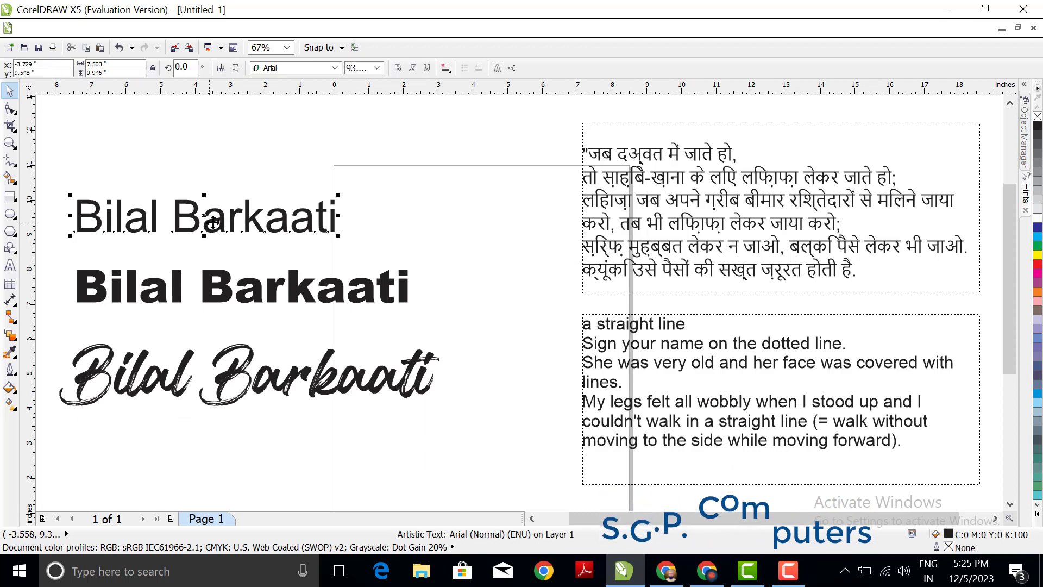
pyautogui.moveTo(631, 519); pyautogui.dragTo(601, 519)
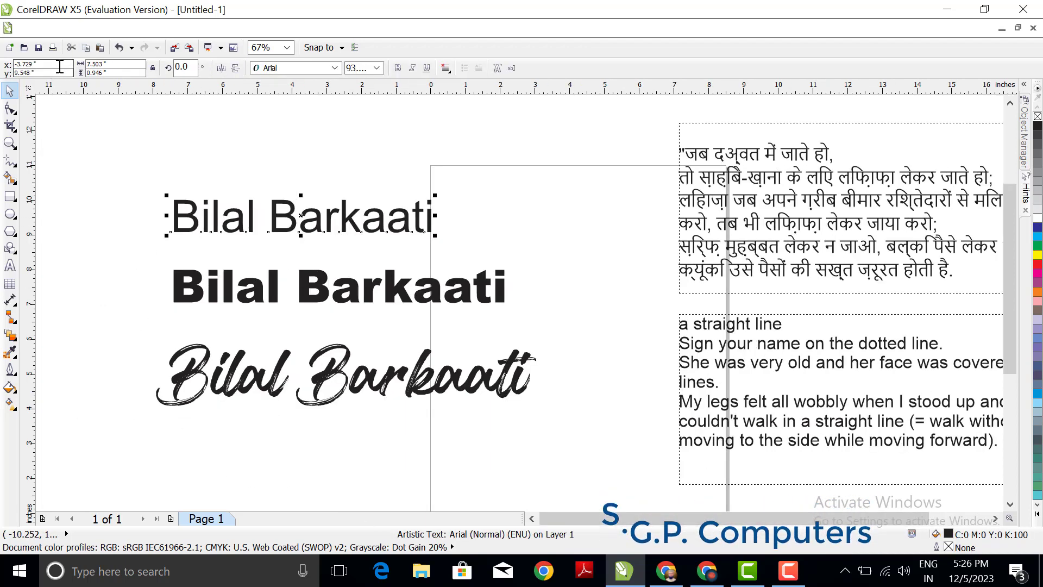
pyautogui.click(112, 65)
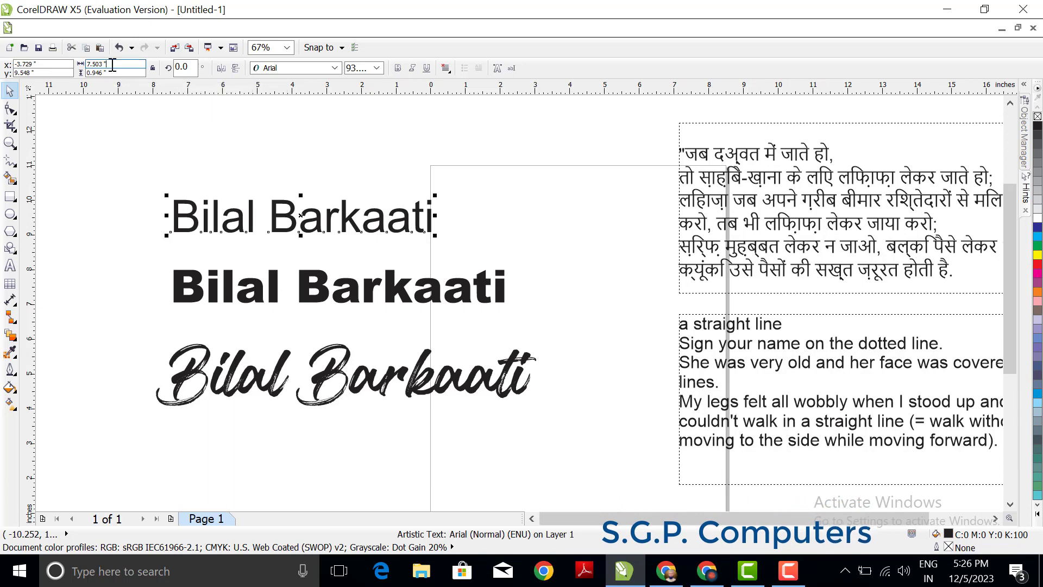
pyautogui.click(105, 73)
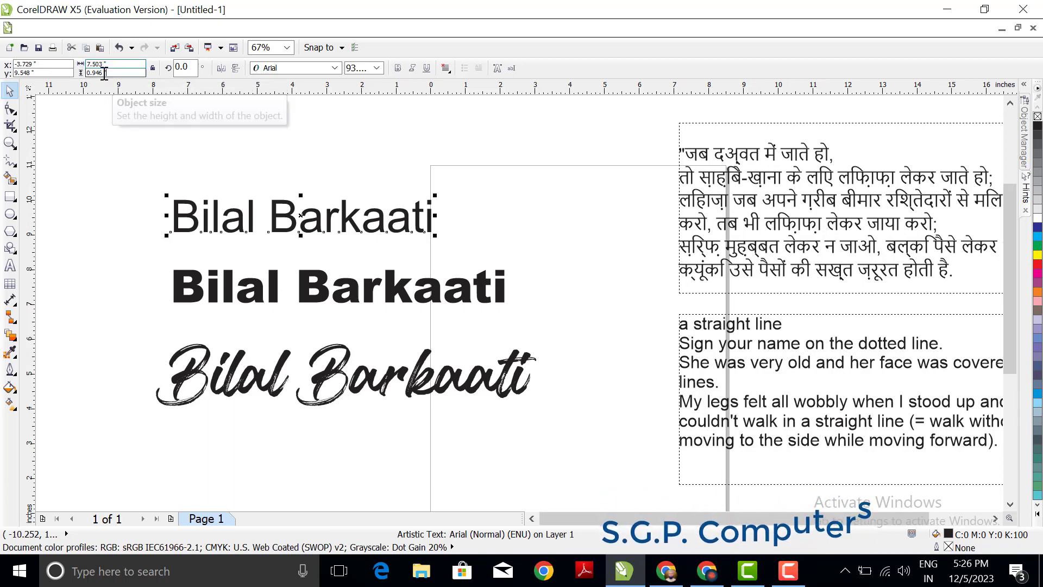
pyautogui.doubleClick(104, 73)
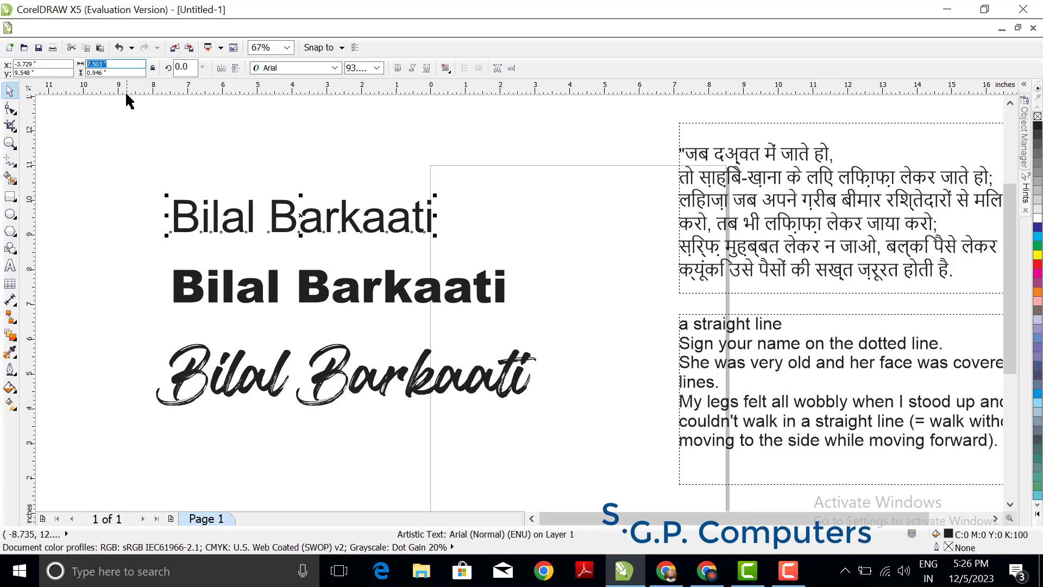
pyautogui.click(115, 65)
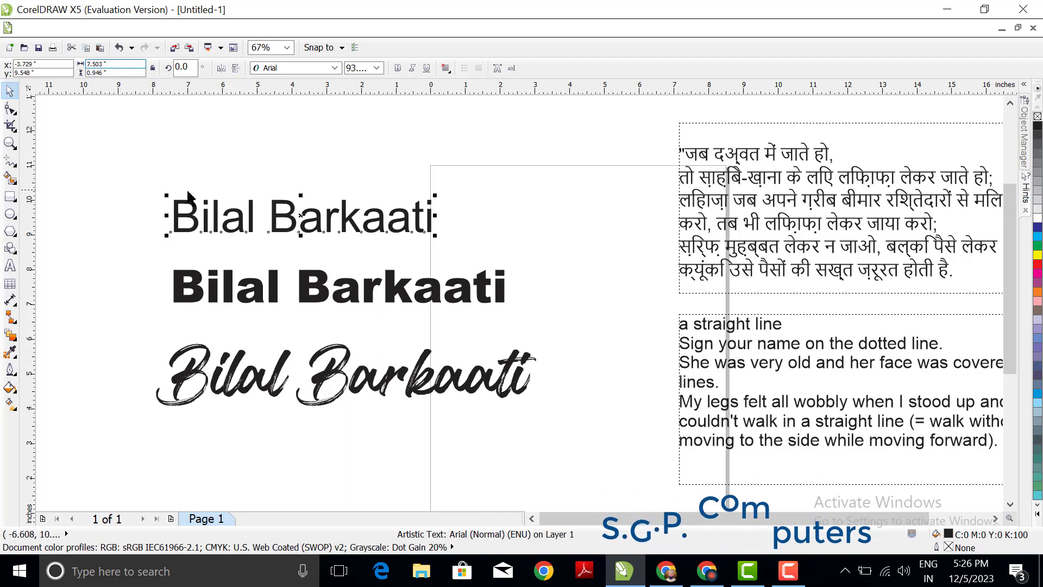
# Step: Scale the Arial name line proportionally to about 3.5 in wide, back up to about 7.43 in, and place a vertical guideline near its end
pyautogui.scroll(2, 180, 195)
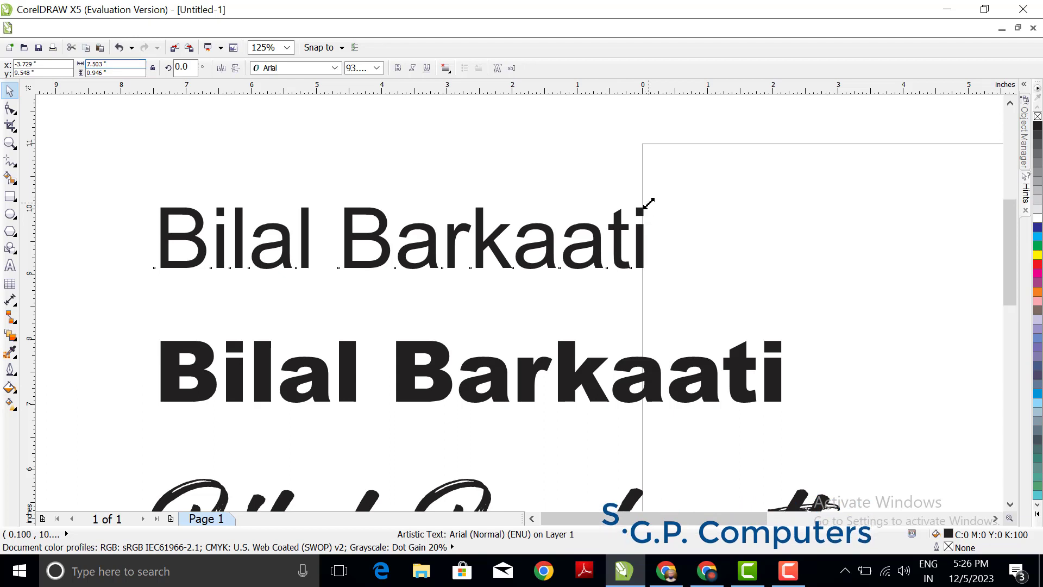
pyautogui.moveTo(649, 203); pyautogui.dragTo(591, 236)
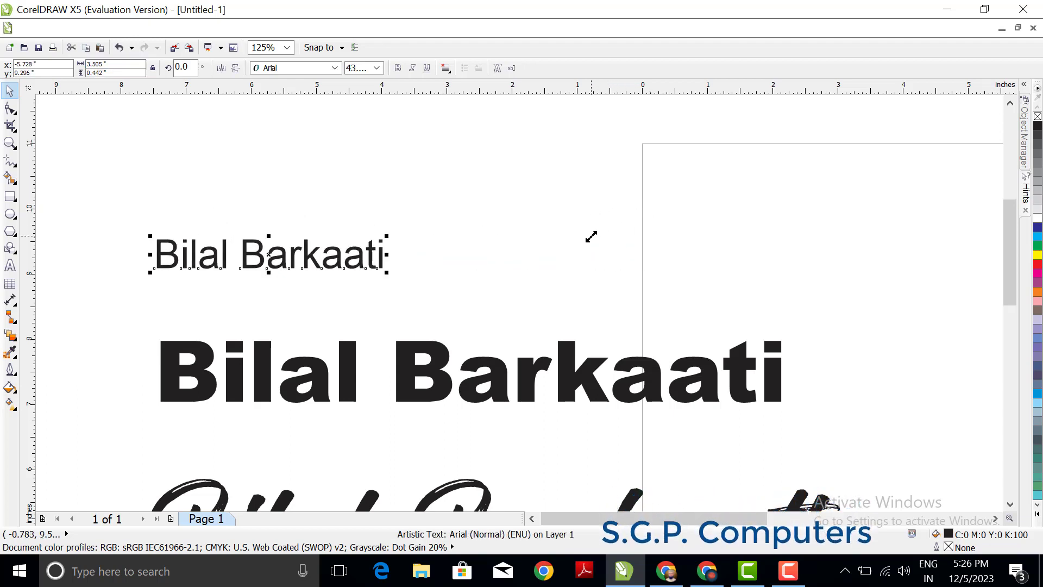
pyautogui.moveTo(386, 239); pyautogui.dragTo(643, 180)
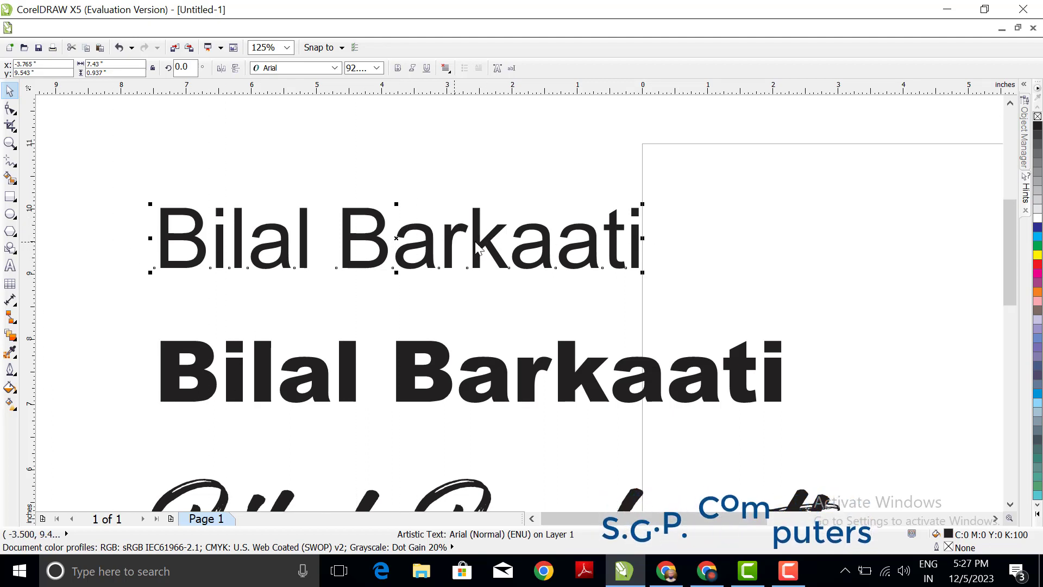
pyautogui.moveTo(25, 249); pyautogui.dragTo(597, 260)
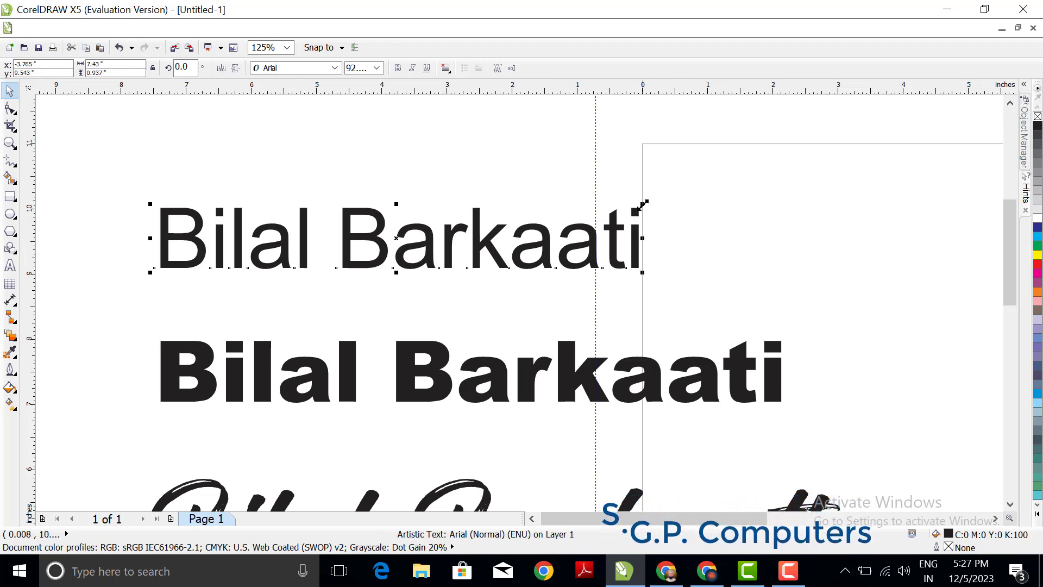
# Step: Try squeezing the Arial name line horizontally to about 4.17 in wide at its existing height, and undo the distortion
pyautogui.moveTo(643, 206)
pyautogui.mouseDown()
pyautogui.moveTo(634, 214)
pyautogui.moveTo(645, 209)
pyautogui.mouseUp()
pyautogui.hotkey('ctrl', 'z')
pyautogui.moveTo(643, 239); pyautogui.dragTo(456, 263)
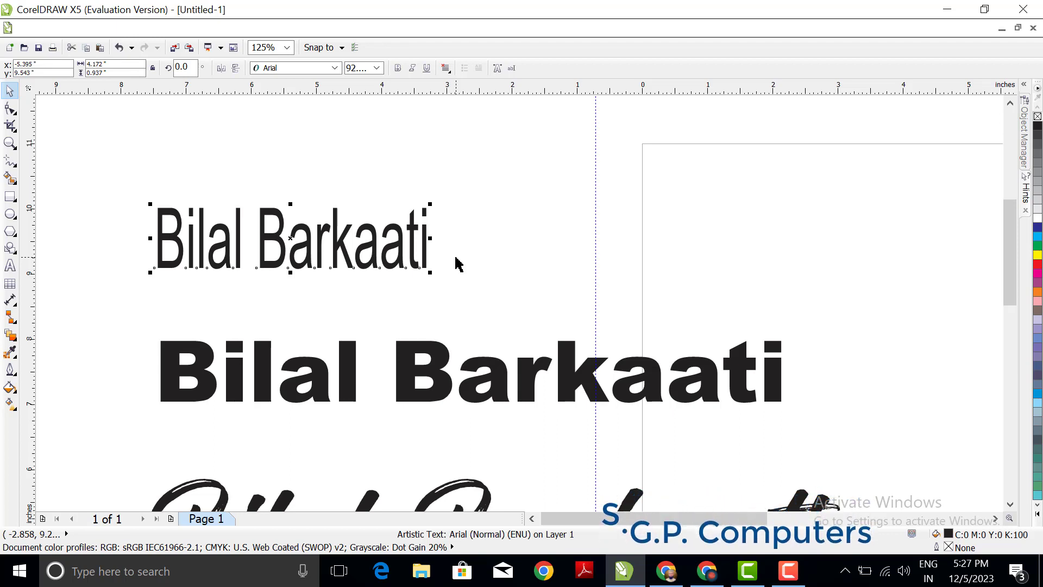
pyautogui.hotkey('ctrl', 'z')
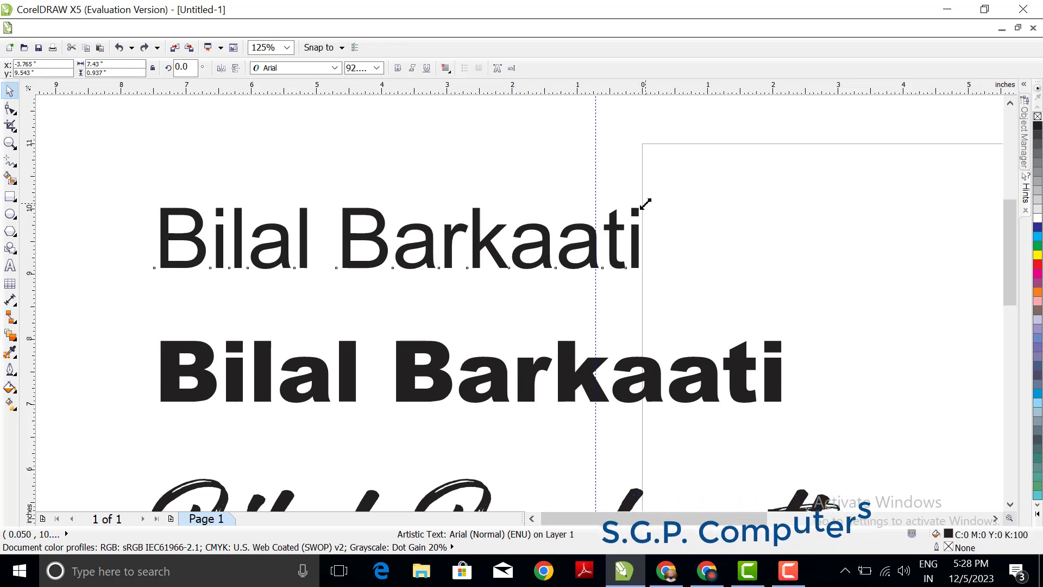
# Step: Enlarge the Arial name line proportionally to about 10.1 in wide and deselect it
pyautogui.moveTo(643, 205); pyautogui.dragTo(582, 233)
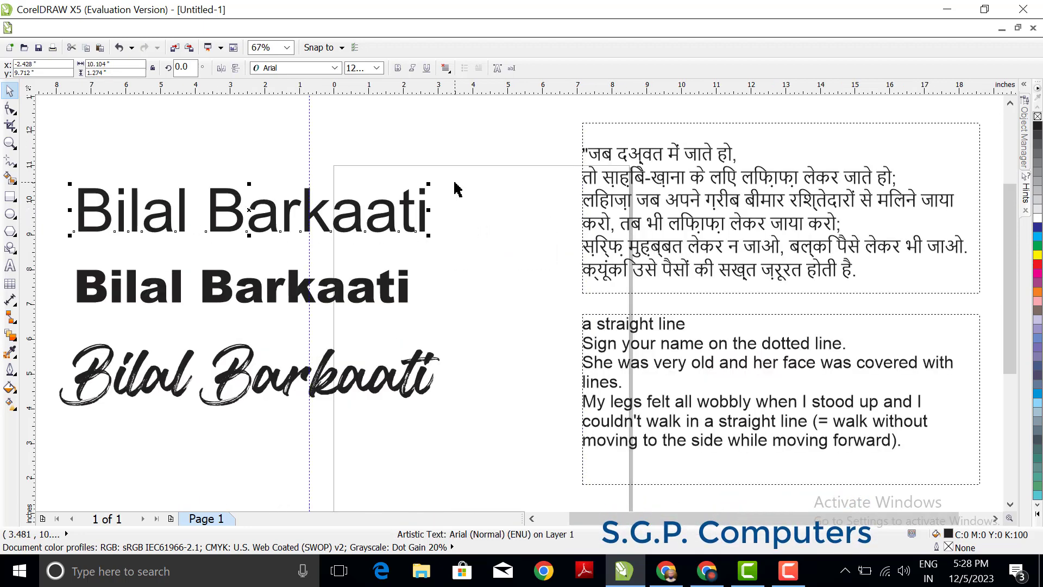
pyautogui.click(452, 182)
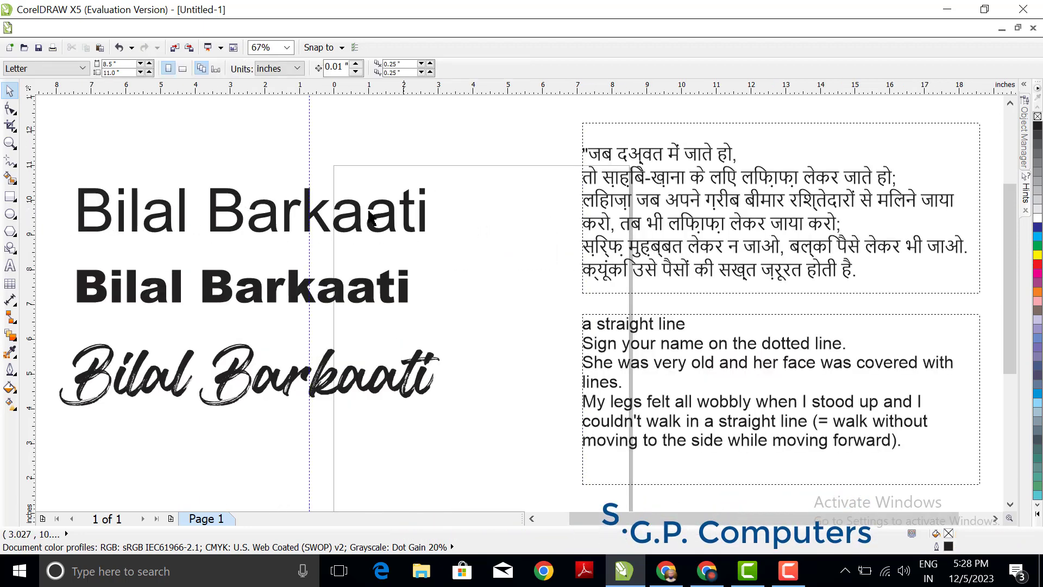
# Step: Move the Arial name line up about 0.36 in and shift the Arial Black name line slightly upward beneath it
pyautogui.click(338, 220)
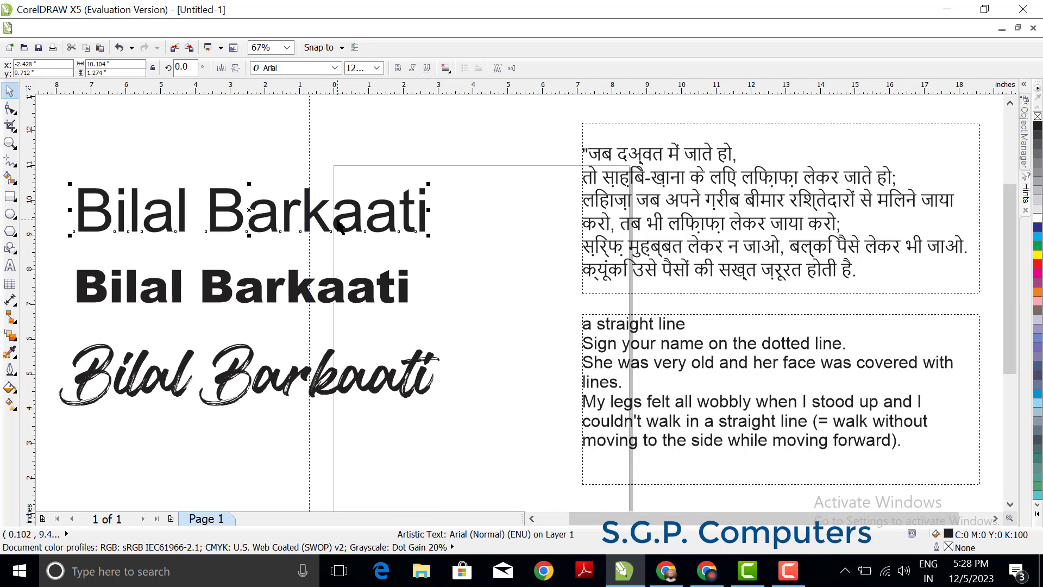
pyautogui.click(250, 211)
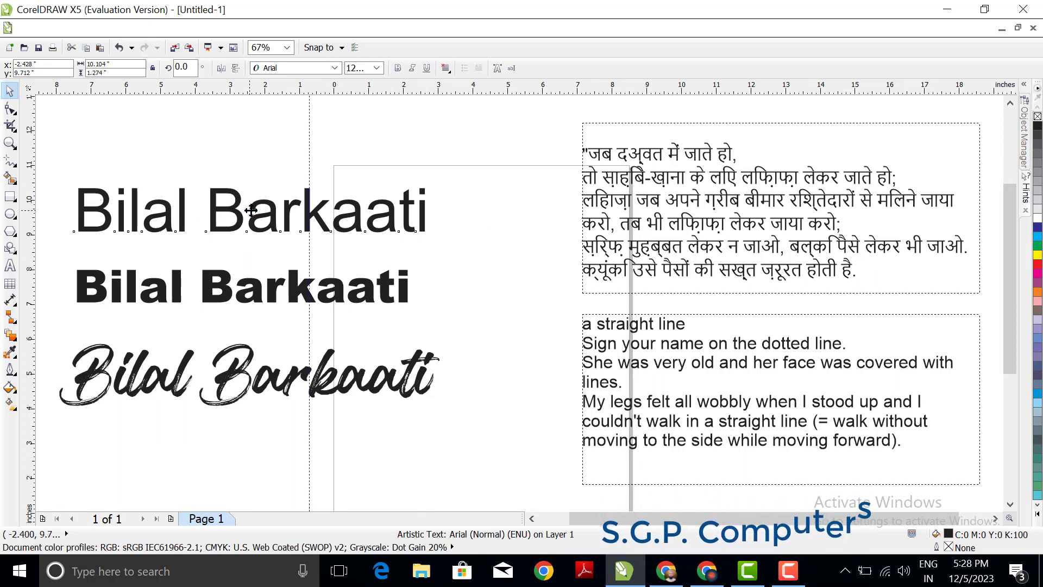
pyautogui.moveTo(255, 213); pyautogui.dragTo(255, 202)
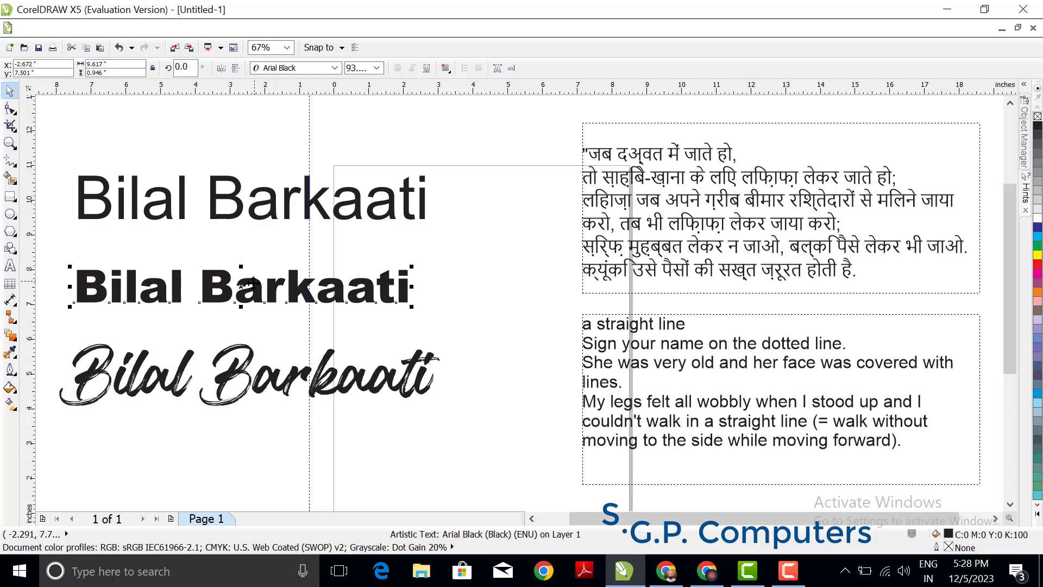
pyautogui.moveTo(252, 282); pyautogui.dragTo(240, 279)
pyautogui.click(222, 359)
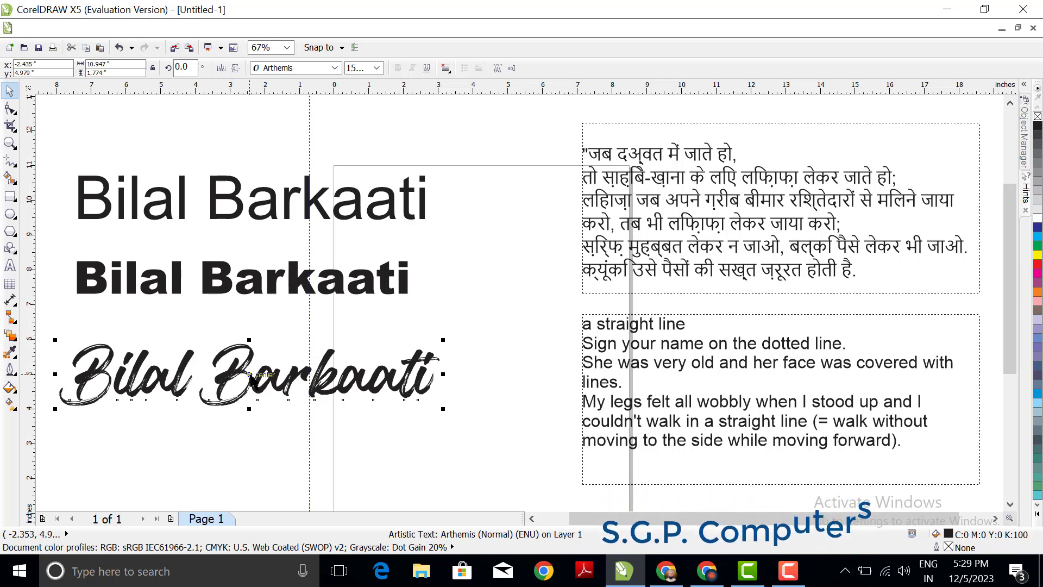
# Step: Set the font size of the Arial name line to 100 pt
pyautogui.click(217, 201)
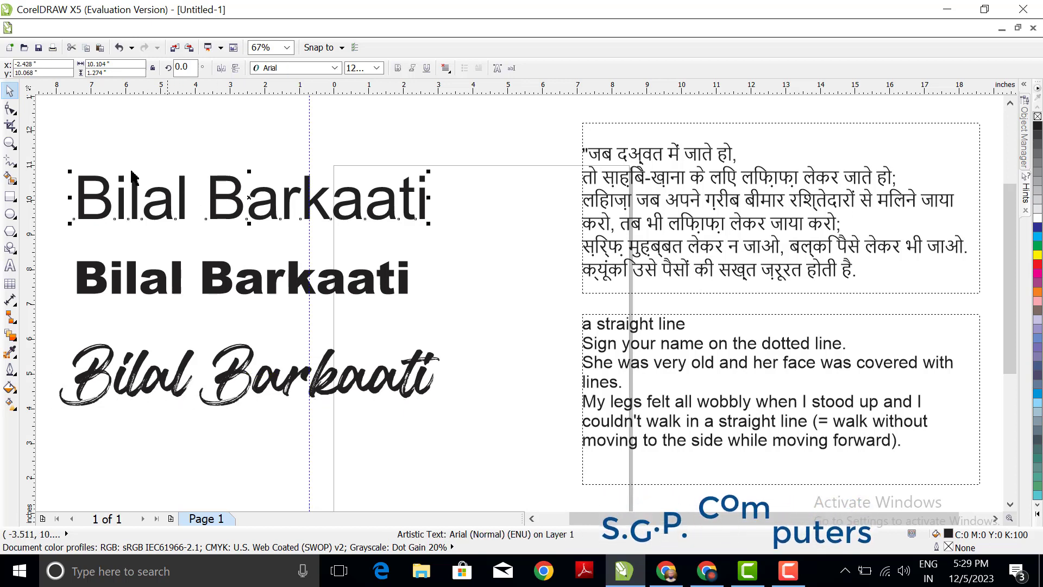
pyautogui.click(376, 69)
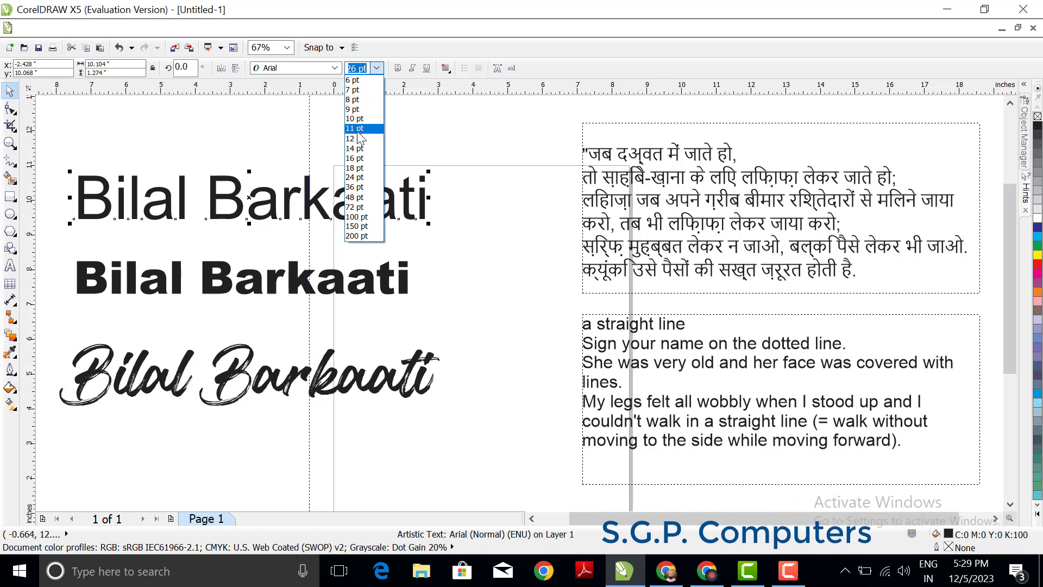
pyautogui.click(353, 217)
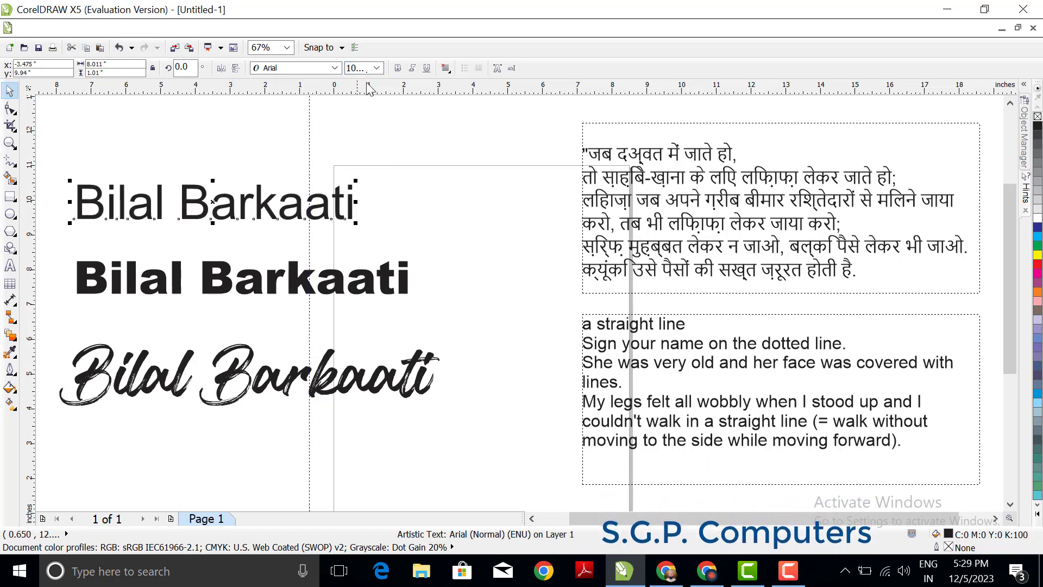
# Step: Try font sizes of 14 pt and 72 pt on the Arial name line
pyautogui.click(377, 68)
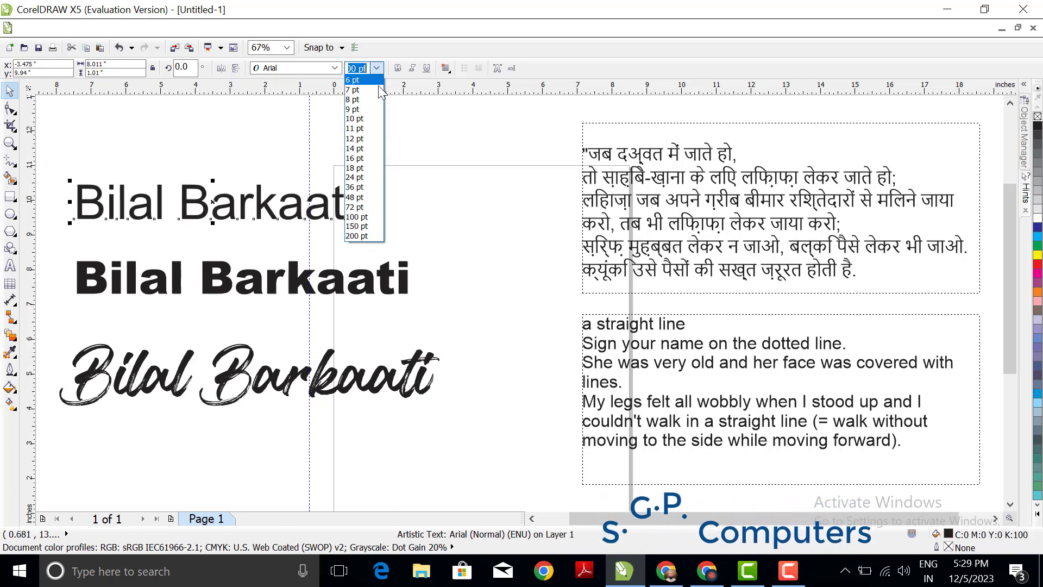
pyautogui.click(366, 151)
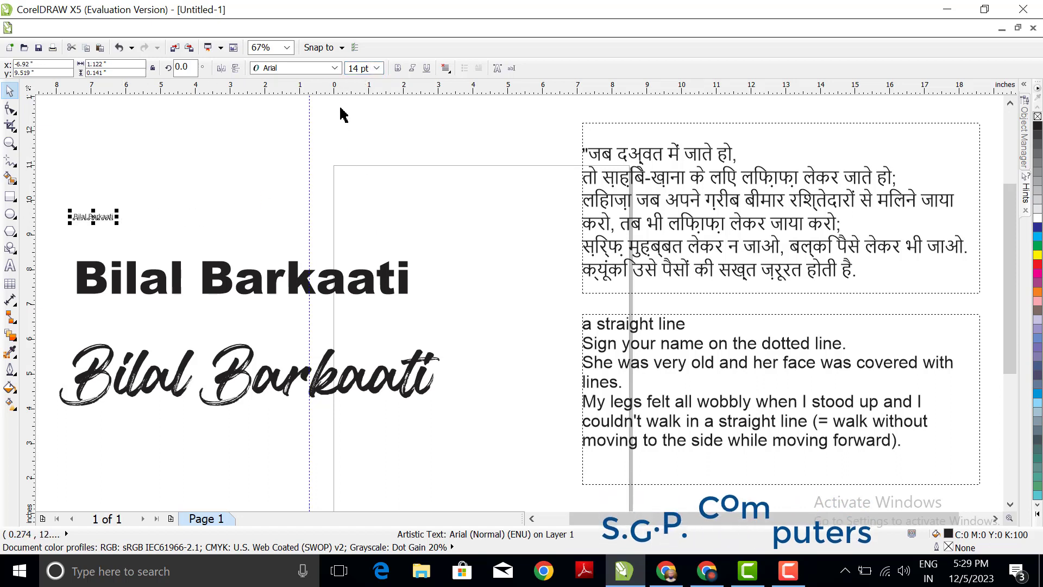
pyautogui.click(377, 68)
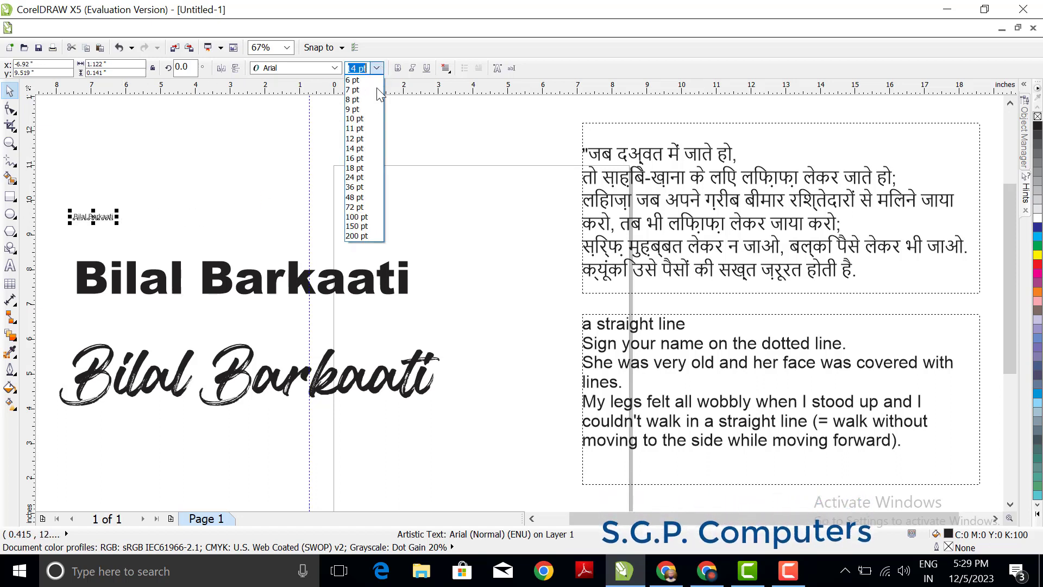
pyautogui.click(358, 209)
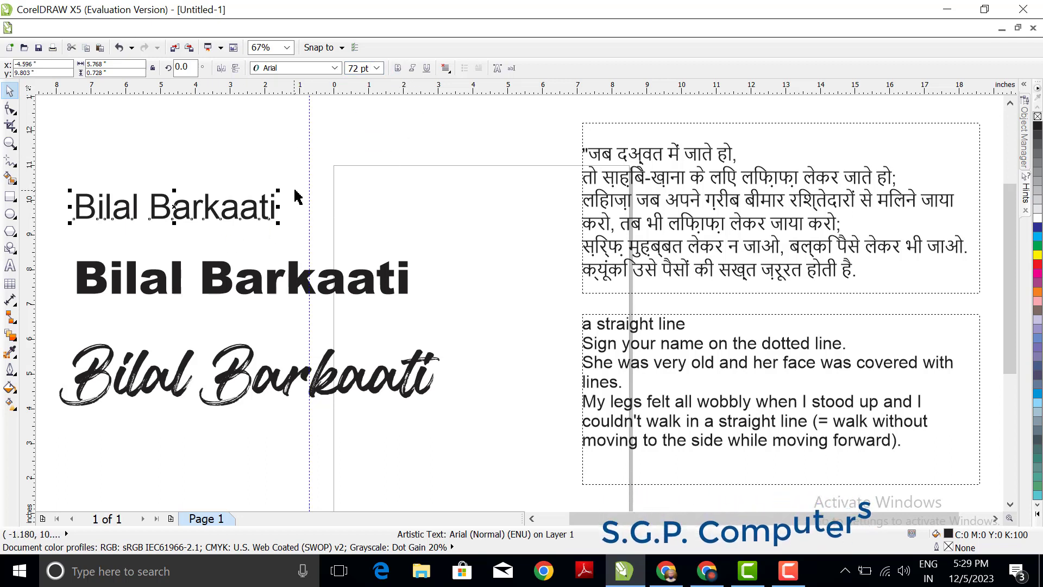
# Step: Scale the Arial name line up to about 8.58 in wide, and set its font size to 100 pt
pyautogui.moveTo(279, 191); pyautogui.dragTo(377, 177)
pyautogui.click(376, 69)
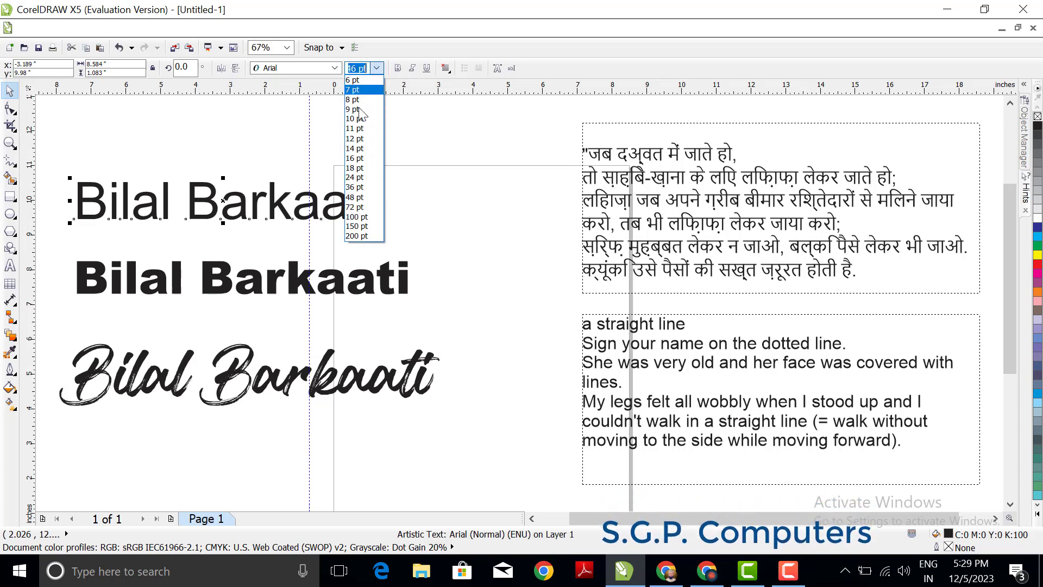
pyautogui.click(358, 217)
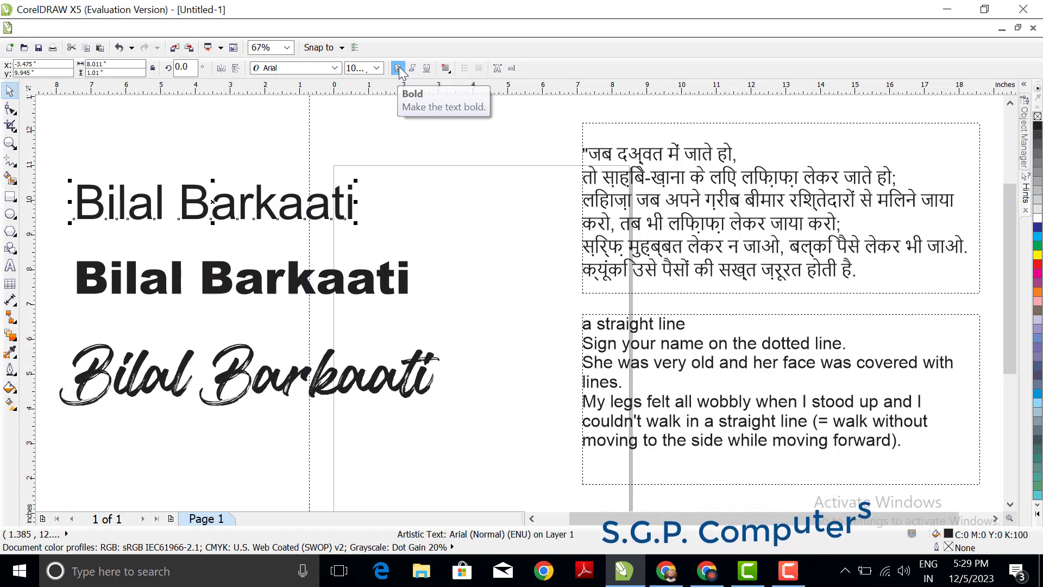
# Step: Try bold and italic styling on the Arial name line, turning each style off again
pyautogui.click(398, 70)
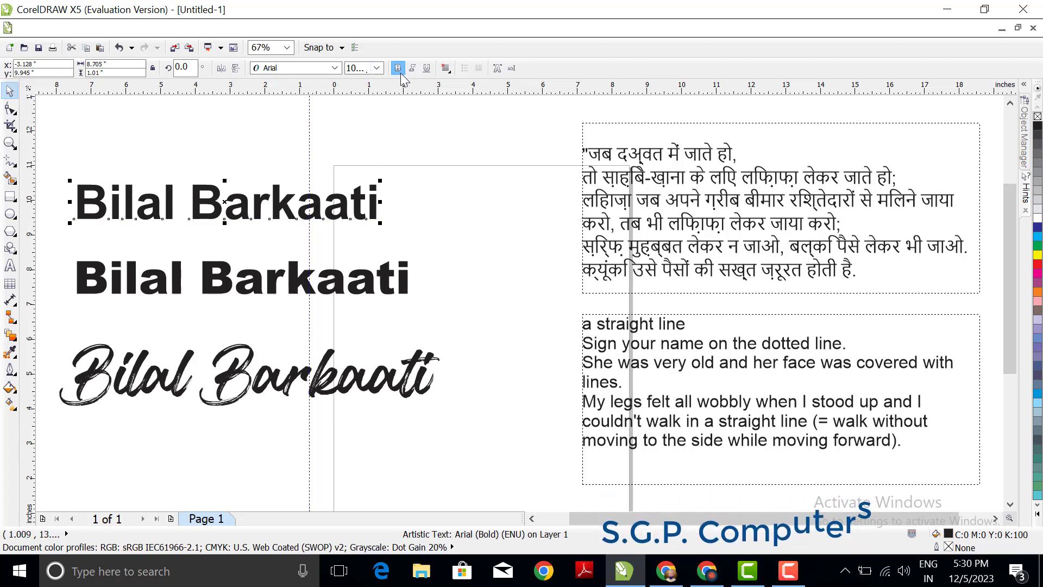
pyautogui.click(233, 378)
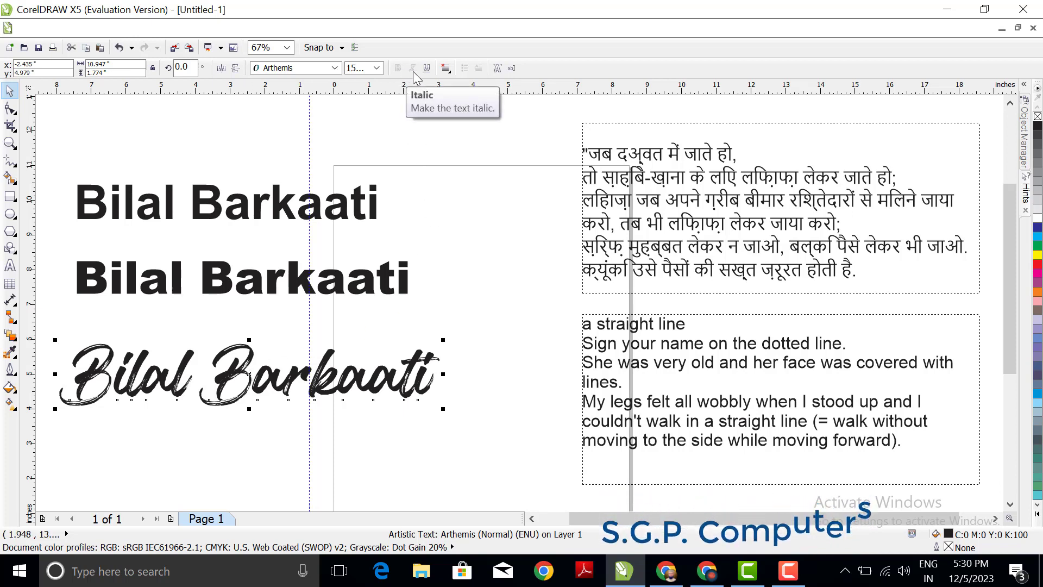
pyautogui.click(374, 207)
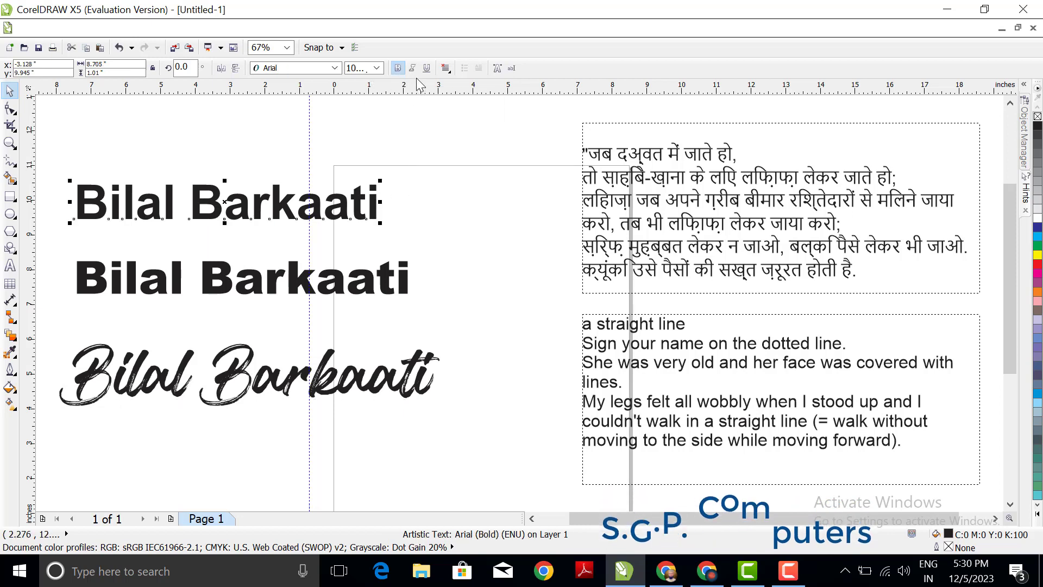
pyautogui.hotkey('ctrl', 'b')
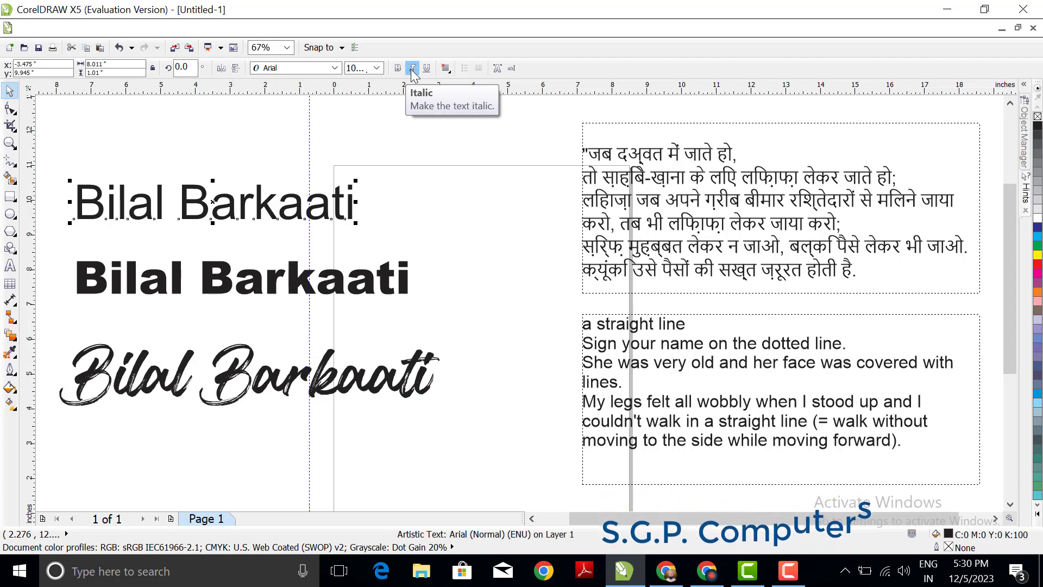
pyautogui.click(411, 68)
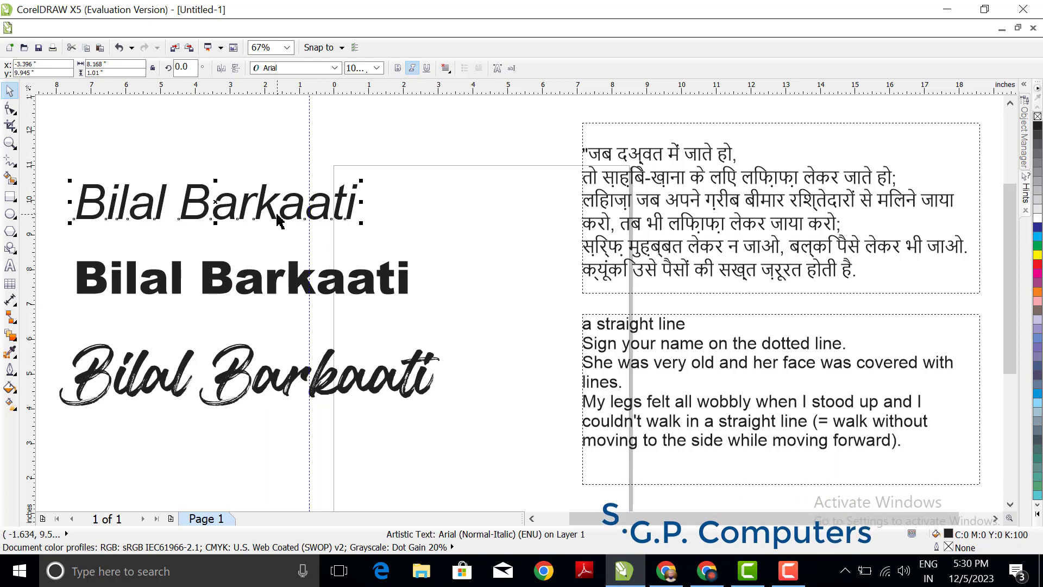
pyautogui.click(412, 68)
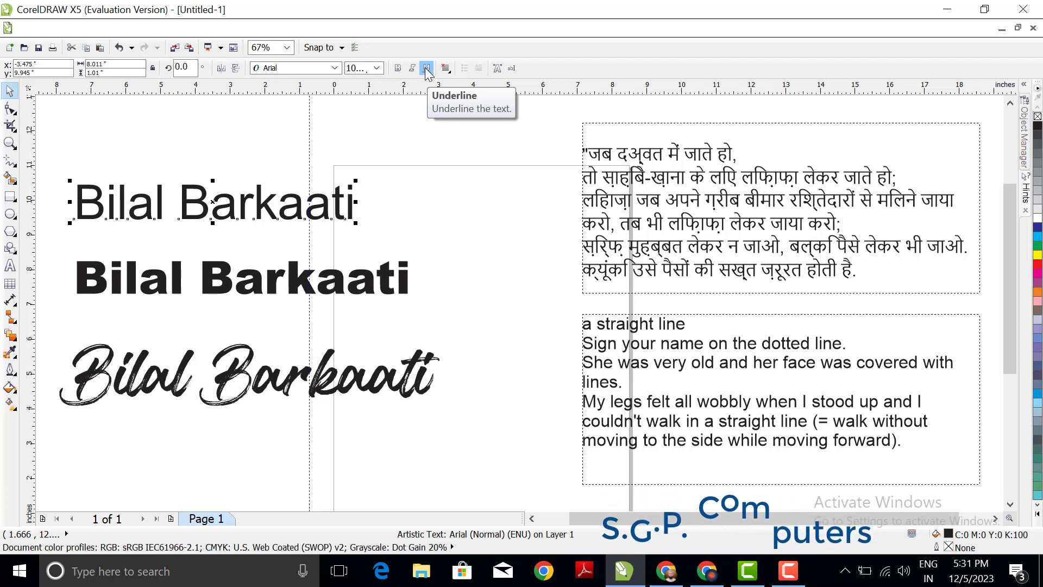
# Step: Underline the Arial name line and try Left alignment on it
pyautogui.click(427, 68)
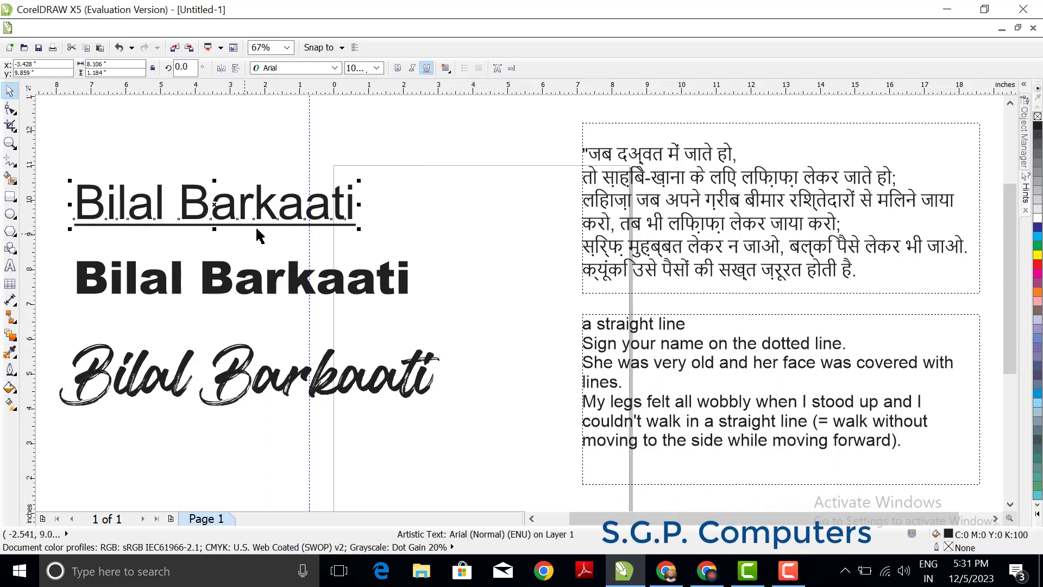
pyautogui.click(446, 68)
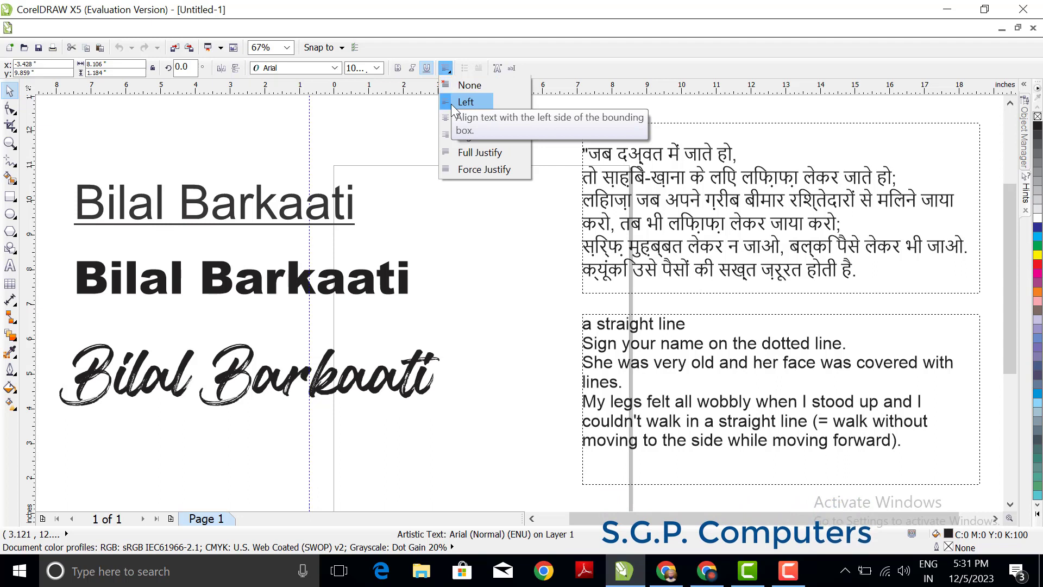
pyautogui.click(465, 102)
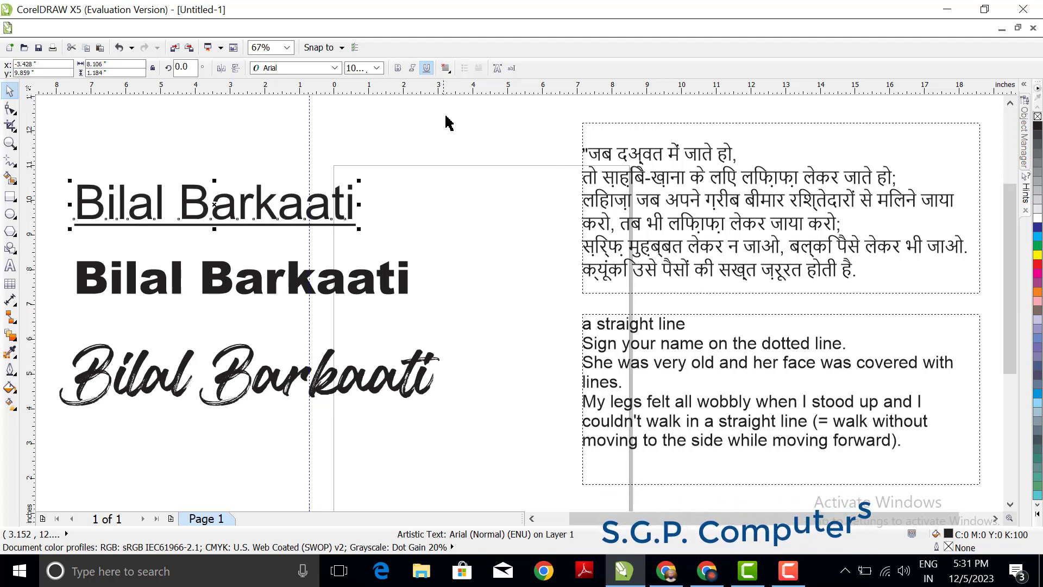
# Step: Try Left alignment on all text of the English paragraph, and center it within its frame
pyautogui.click(700, 178)
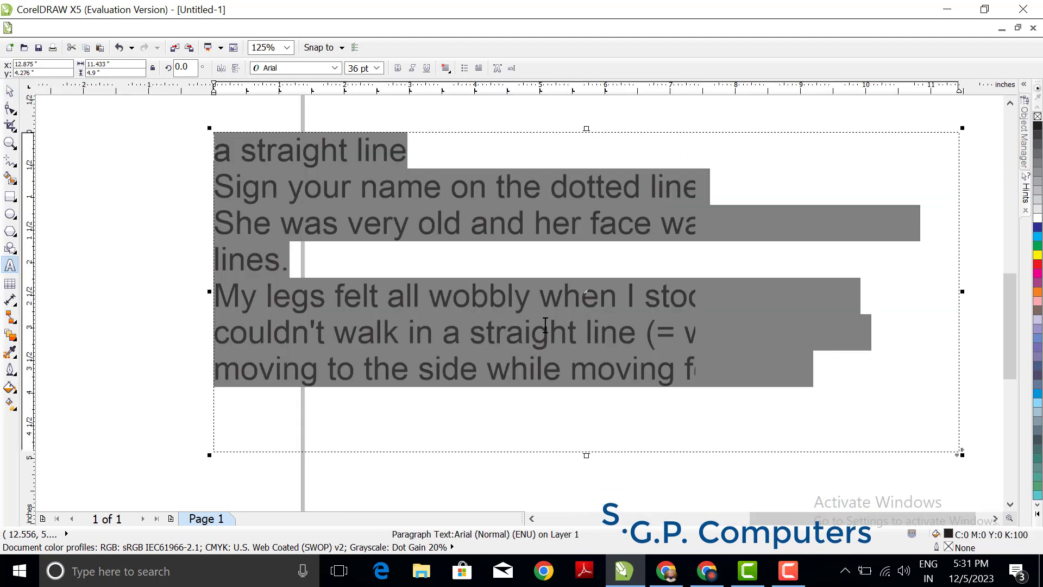
pyautogui.click(446, 70)
pyautogui.click(451, 106)
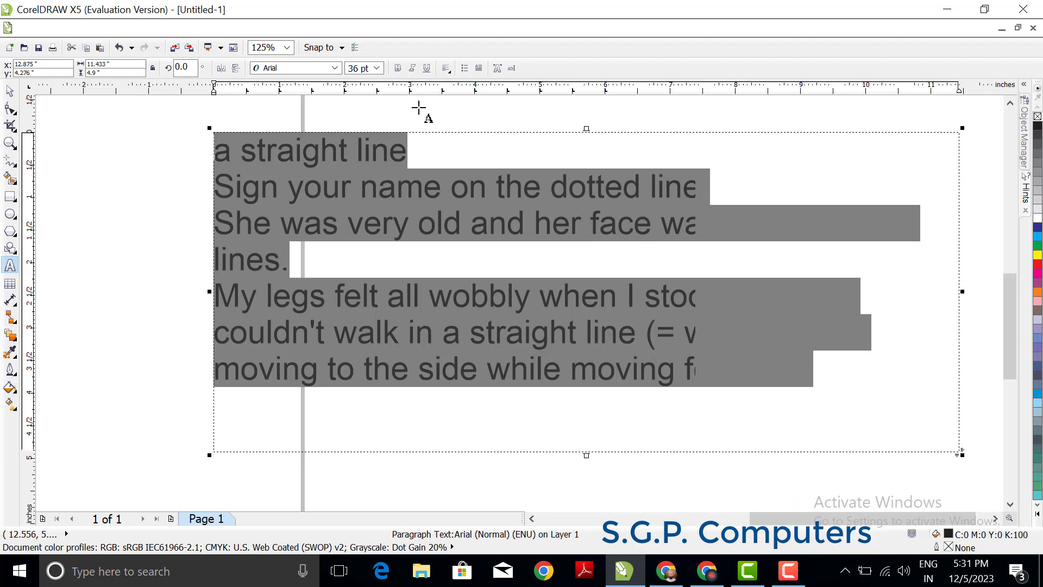
pyautogui.click(446, 68)
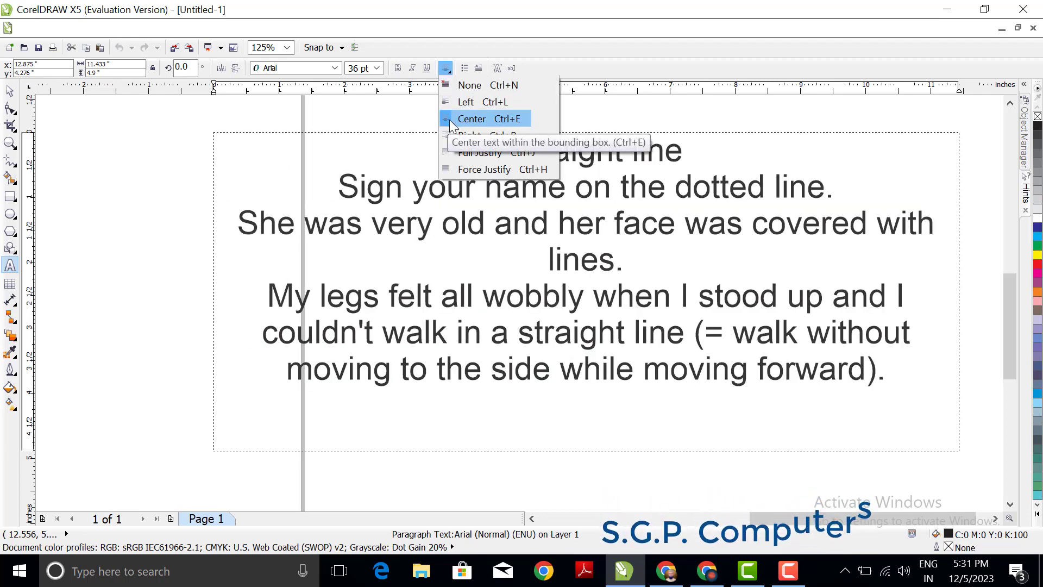
pyautogui.click(451, 119)
pyautogui.click(462, 150)
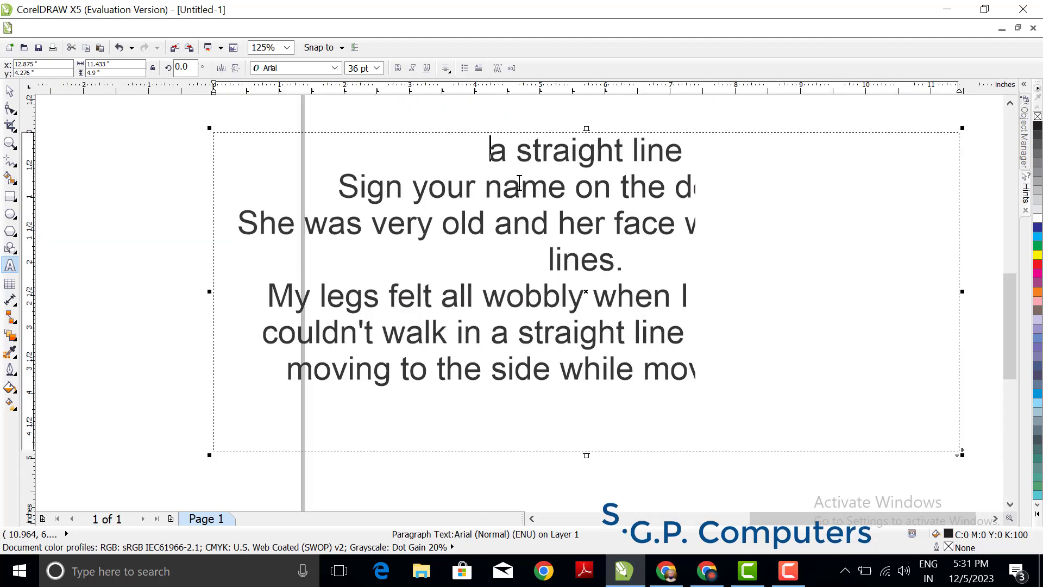
# Step: Right-align all text of the English paragraph
pyautogui.scroll(-2, 519, 183)
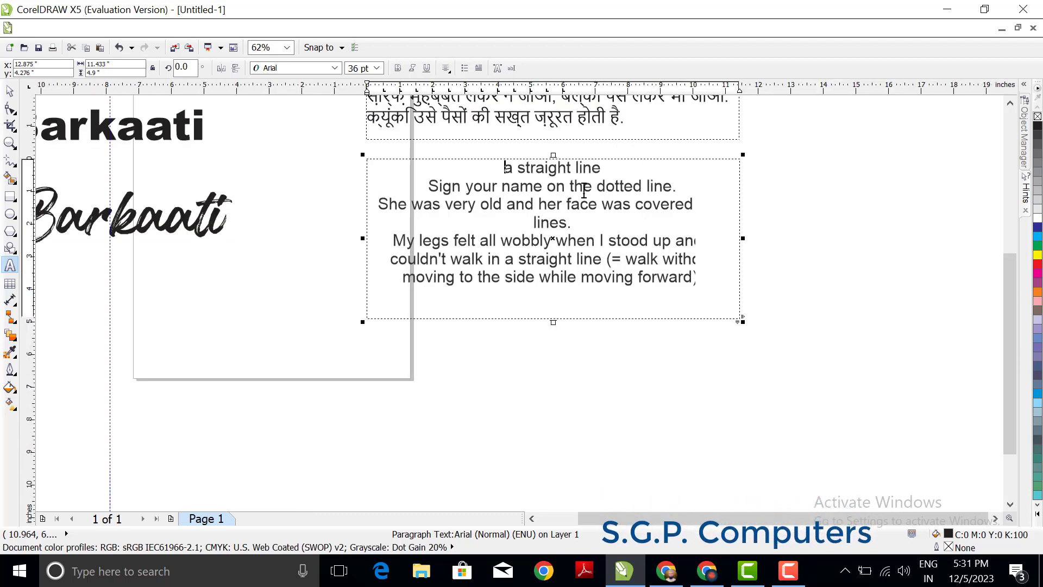
pyautogui.hotkey('ctrl', 'a')
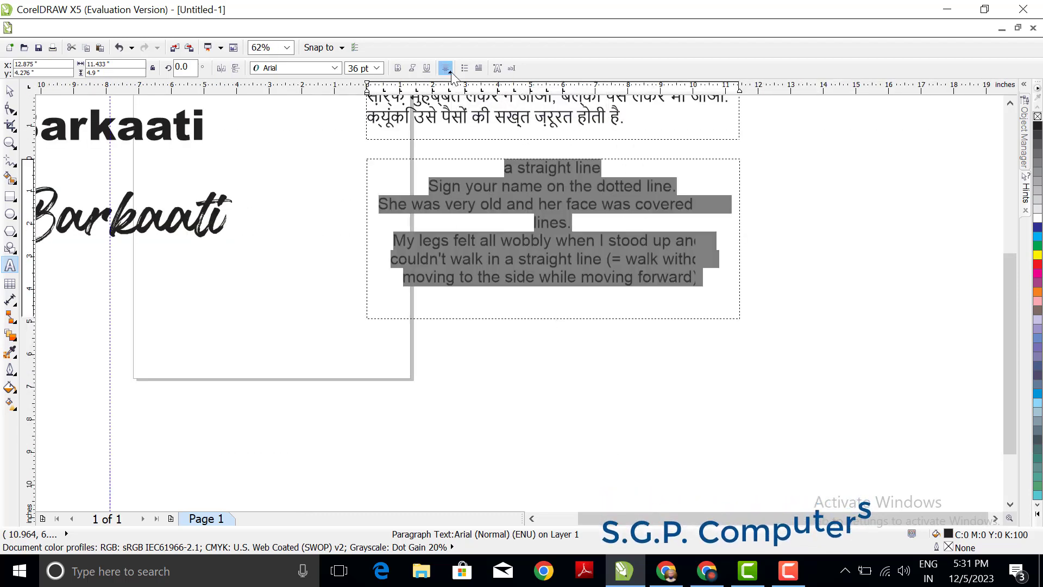
pyautogui.click(446, 68)
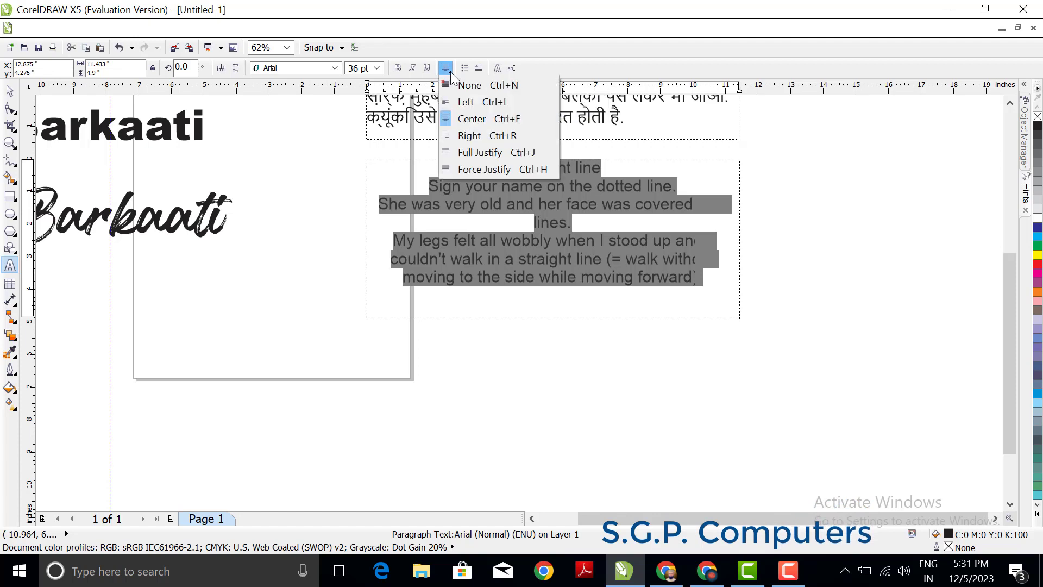
pyautogui.click(467, 136)
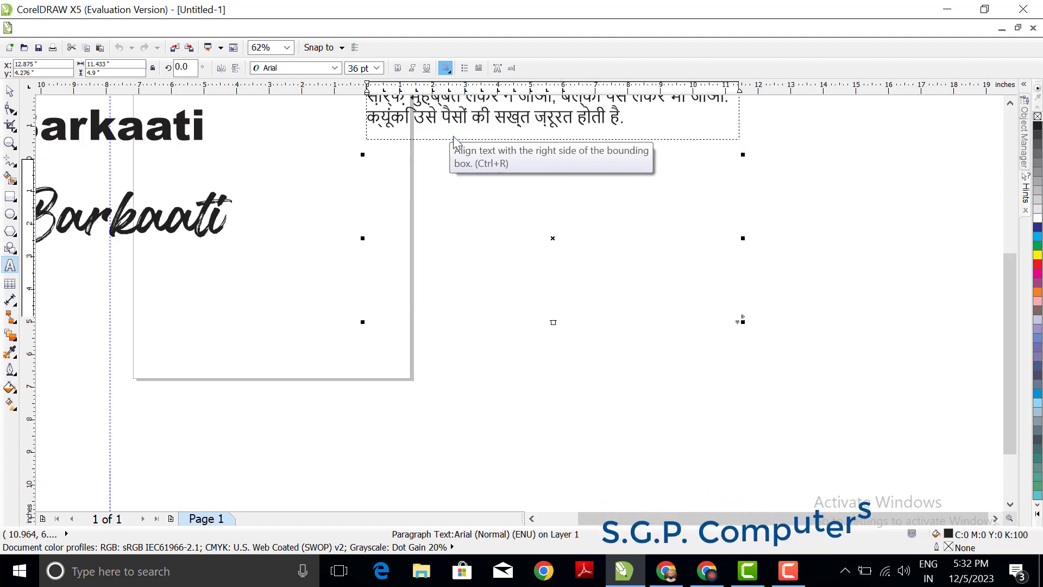
pyautogui.click(448, 171)
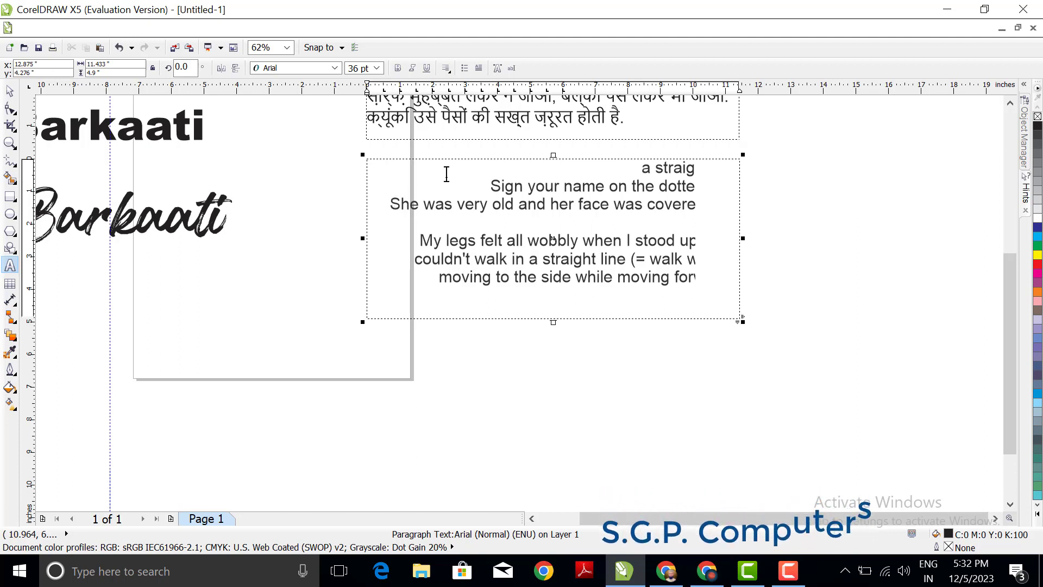
# Step: Apply Full Justify alignment to all text of the English paragraph
pyautogui.hotkey('ctrl', 'a')
pyautogui.click(447, 70)
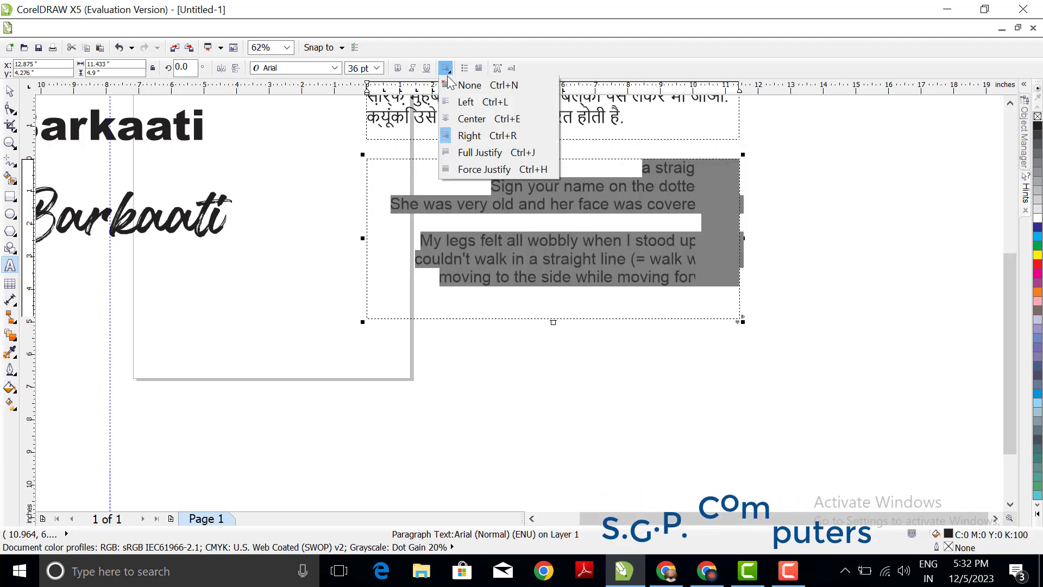
pyautogui.click(466, 154)
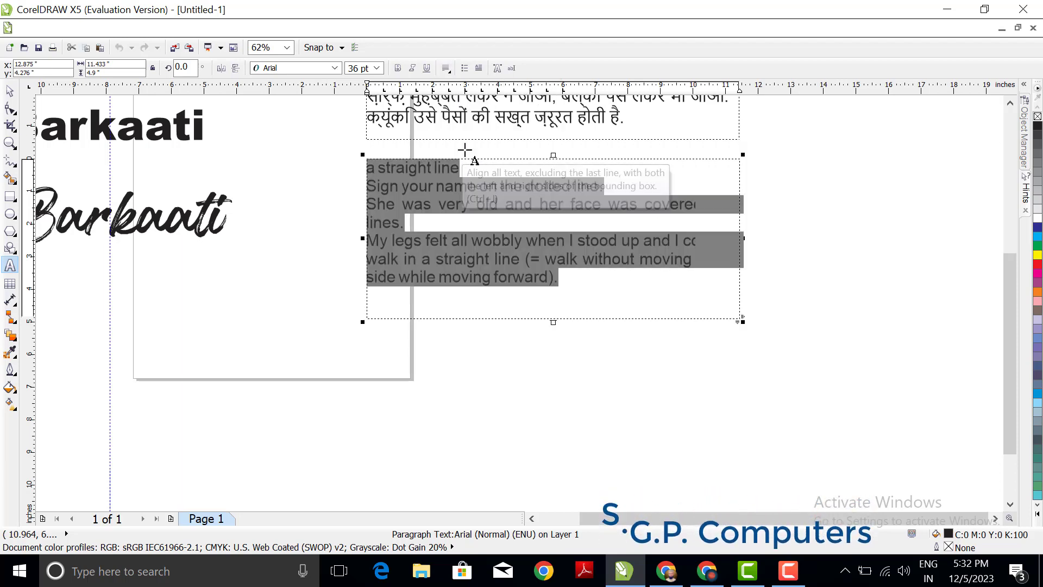
pyautogui.click(494, 161)
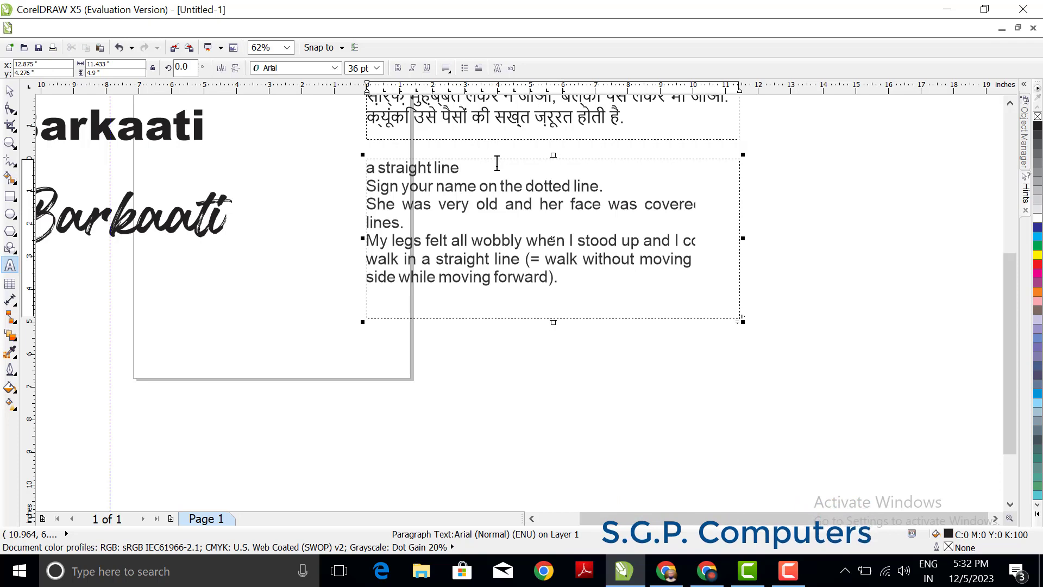
pyautogui.click(558, 277)
pyautogui.moveTo(560, 277); pyautogui.dragTo(378, 183)
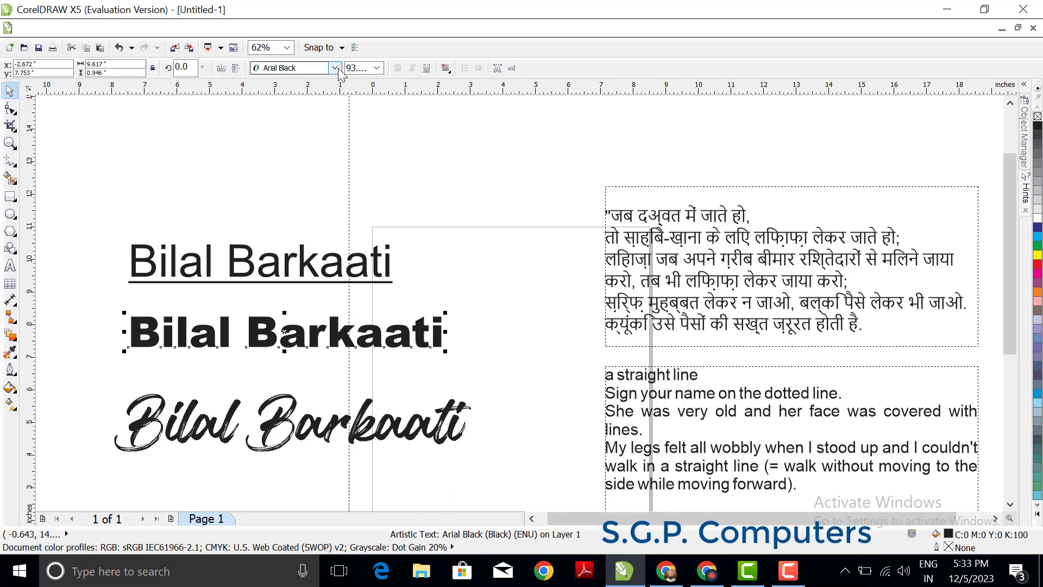
pyautogui.click(336, 68)
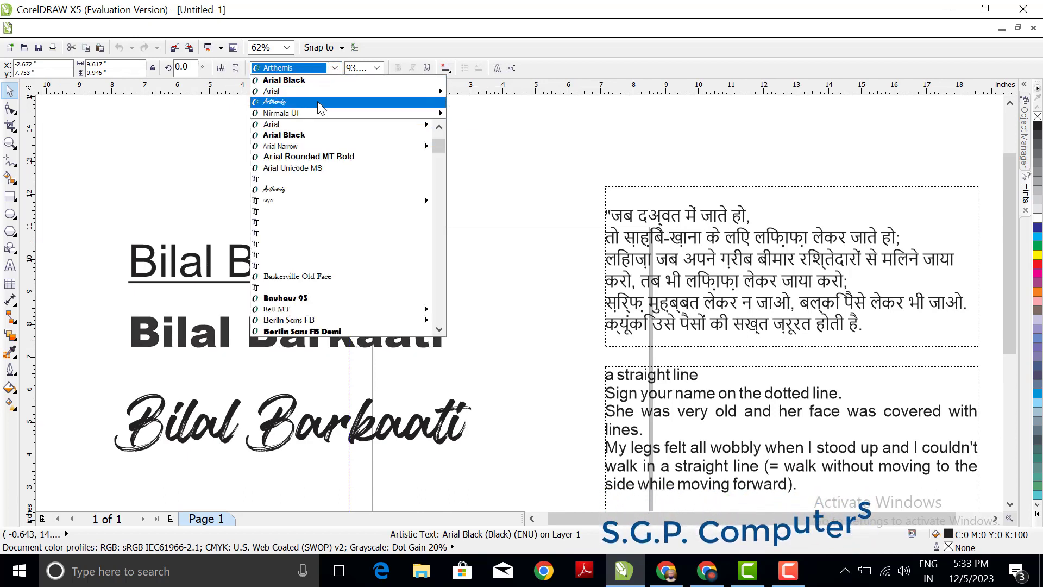
pyautogui.click(333, 69)
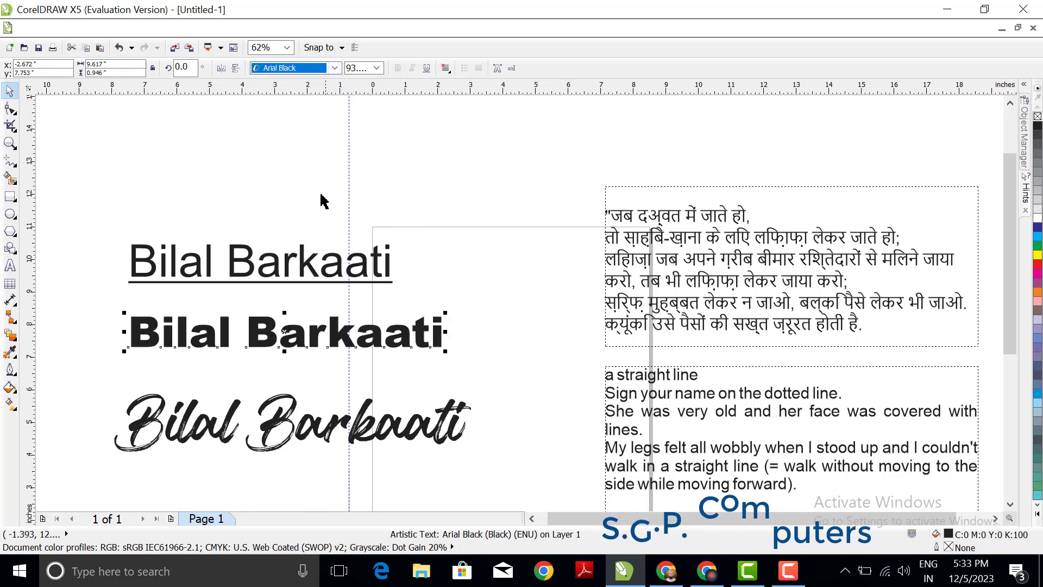
# Step: Place a copy of the underlined Arial name line about 1.77 in above the original
pyautogui.click(288, 261)
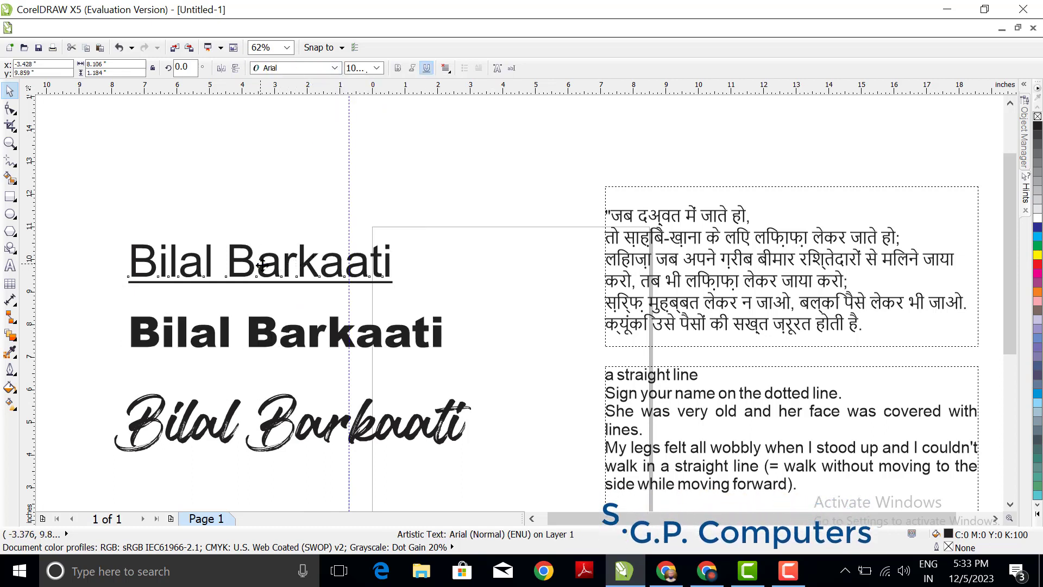
pyautogui.moveTo(262, 265); pyautogui.dragTo(267, 203)
pyautogui.rightClick(268, 202)
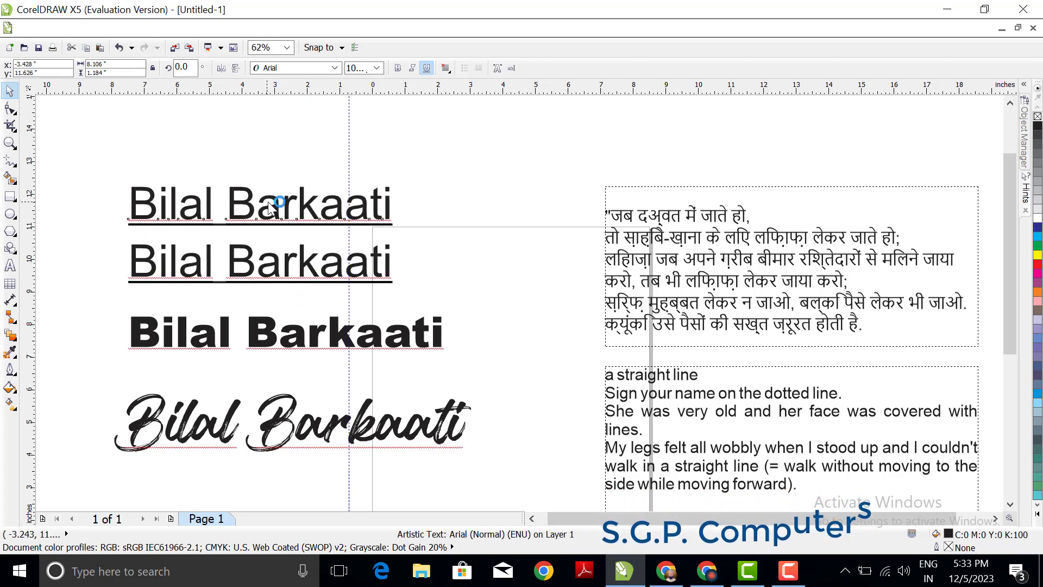
# Step: Change the font of the copied name line to Bauhaus 93 and finish text editing
pyautogui.press('F8')
pyautogui.hotkey('ctrl', 'a')
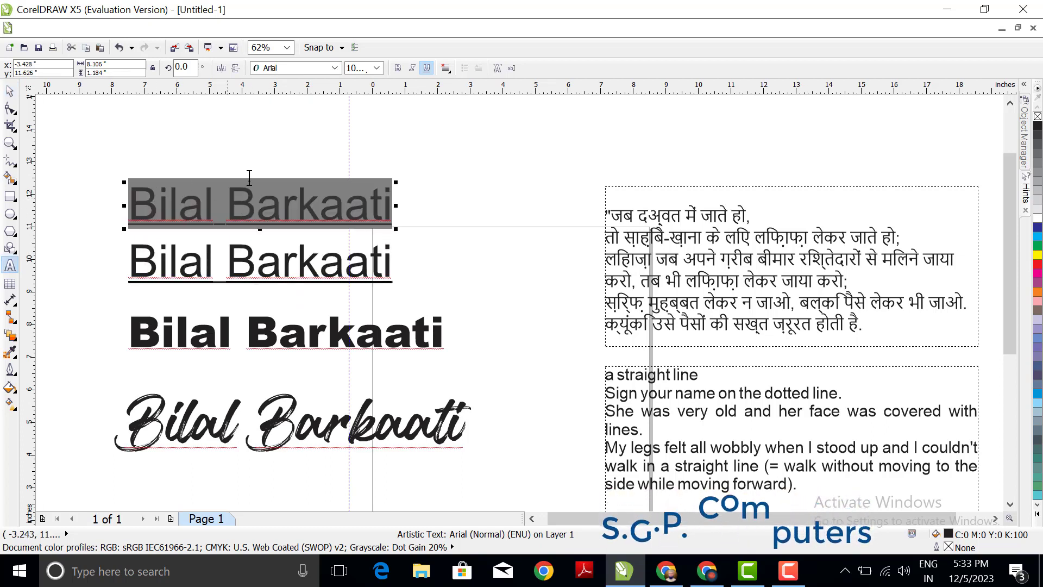
pyautogui.click(334, 68)
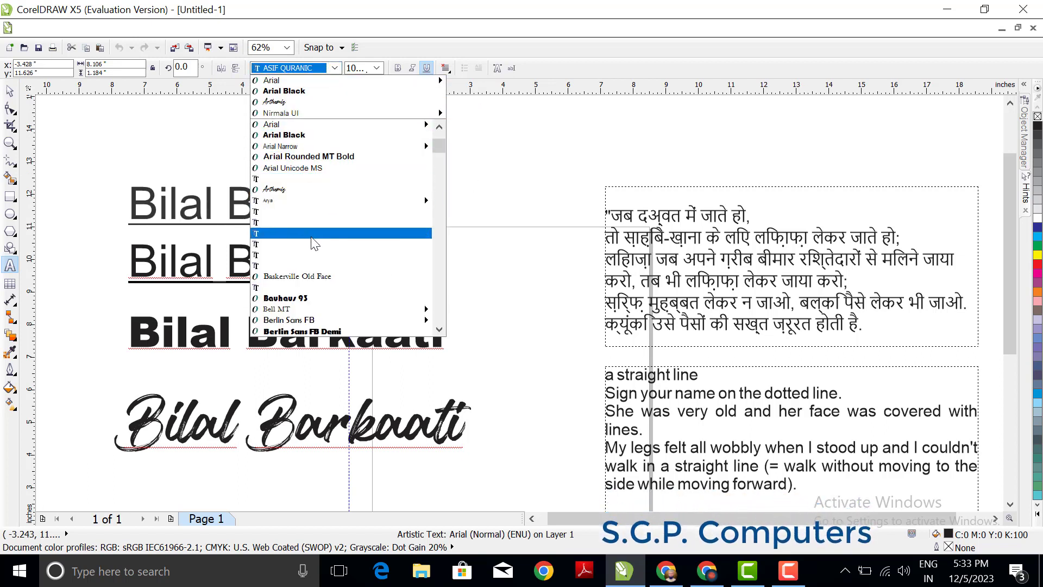
pyautogui.scroll(-4, 311, 217)
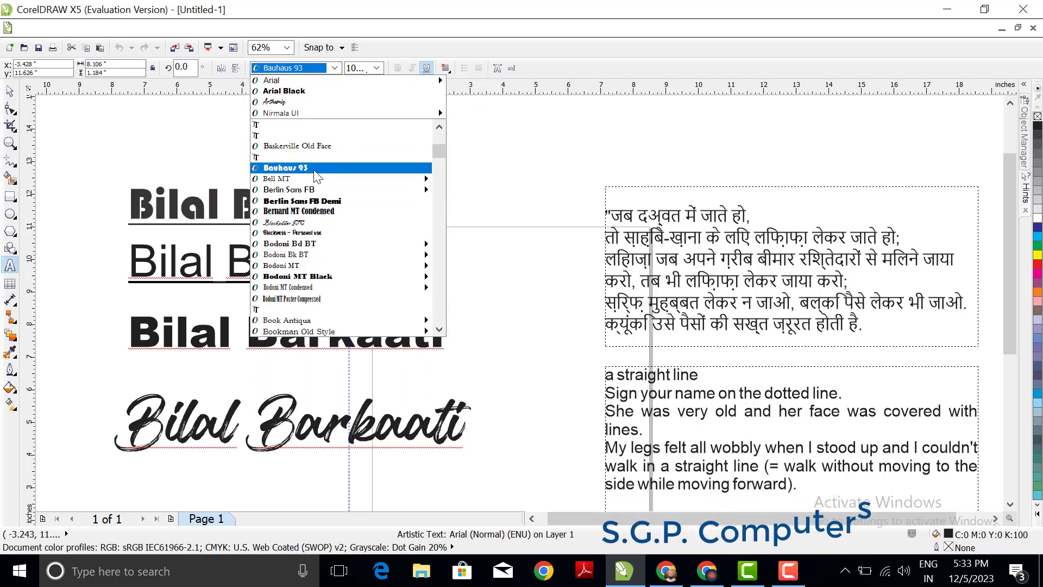
pyautogui.click(320, 175)
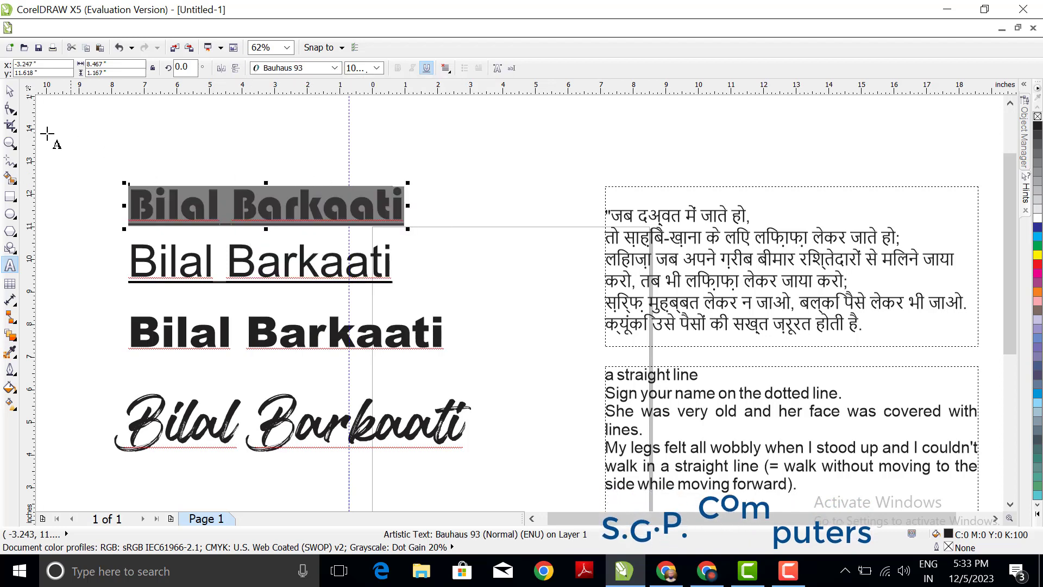
pyautogui.click(11, 91)
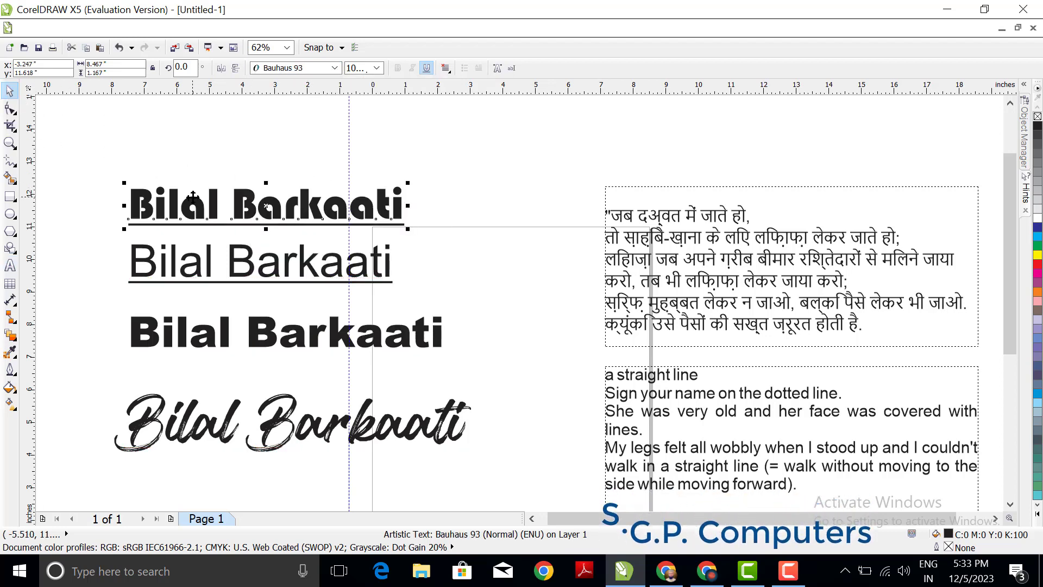
# Step: Move the Arial name line slightly down and the Bauhaus 93 name line up about 0.28 in
pyautogui.scroll(2, 193, 197)
pyautogui.click(272, 326)
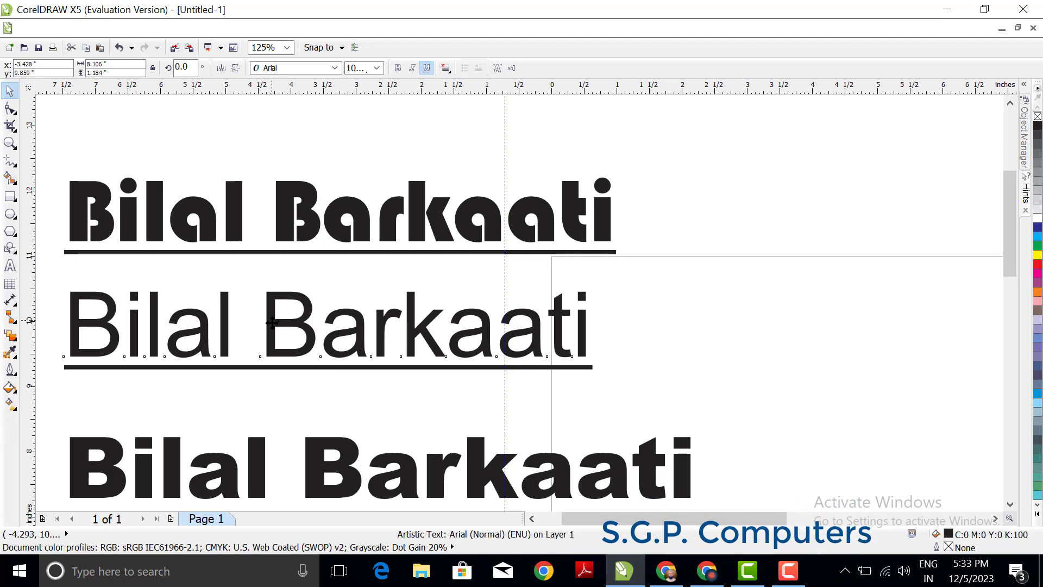
pyautogui.moveTo(272, 322); pyautogui.dragTo(271, 333)
pyautogui.click(282, 236)
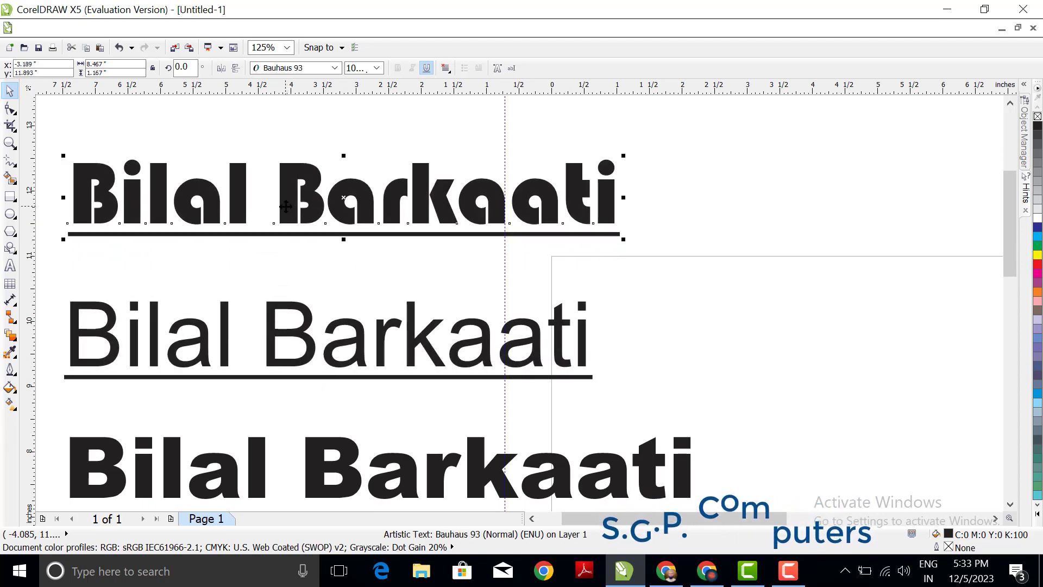
pyautogui.press('F4')
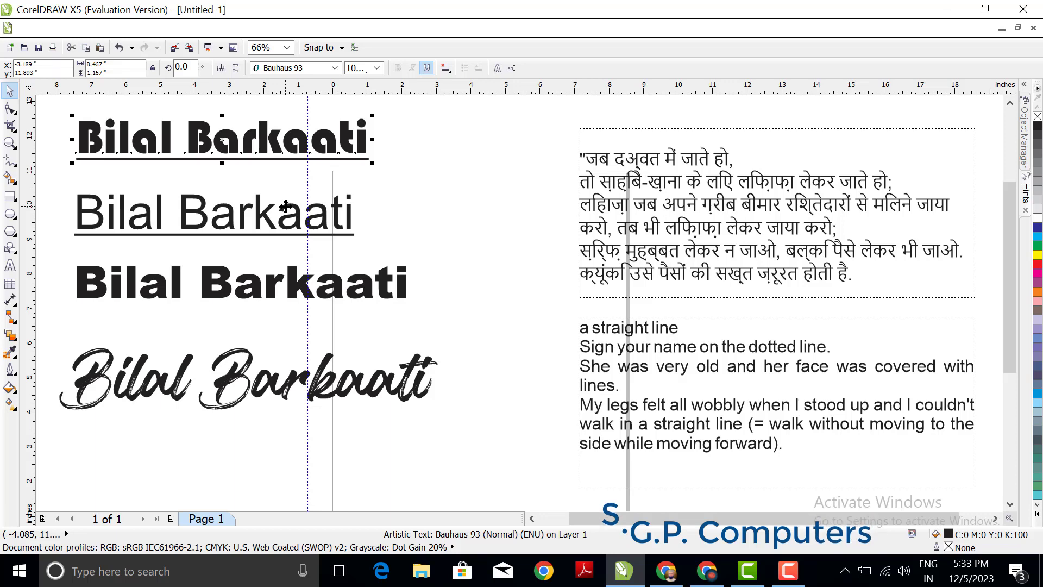